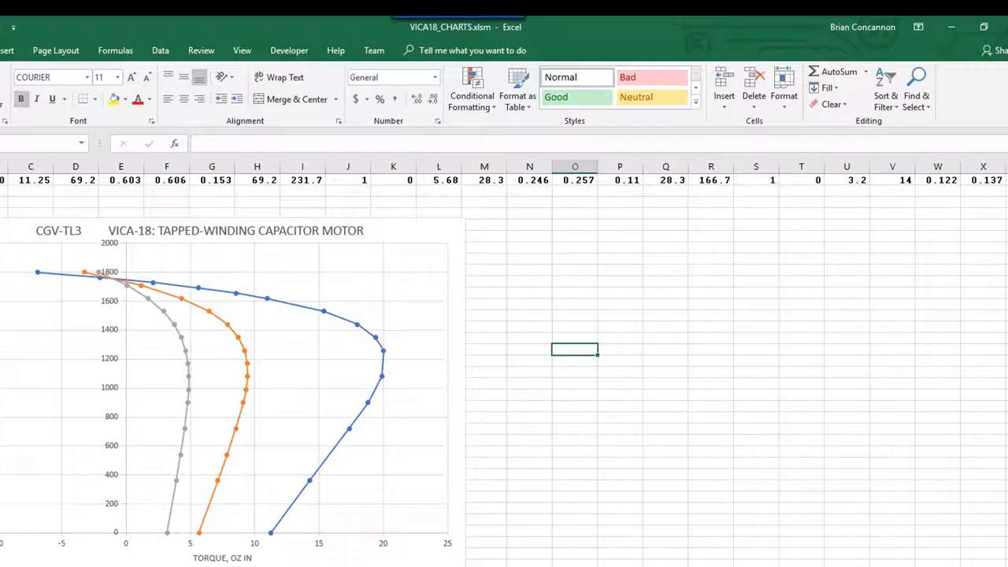
# - Review the LPFDATA chart and the imported VICA-18 output listing on the neighbouring data sheet of the VICA18_CHARTS workbook
pyautogui.click(72, 565)
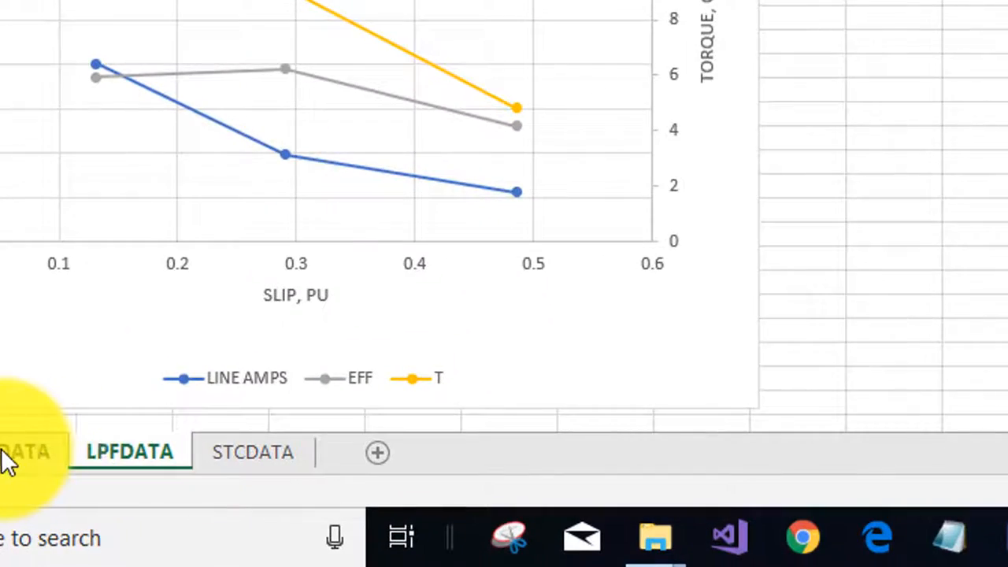
pyautogui.click(6, 463)
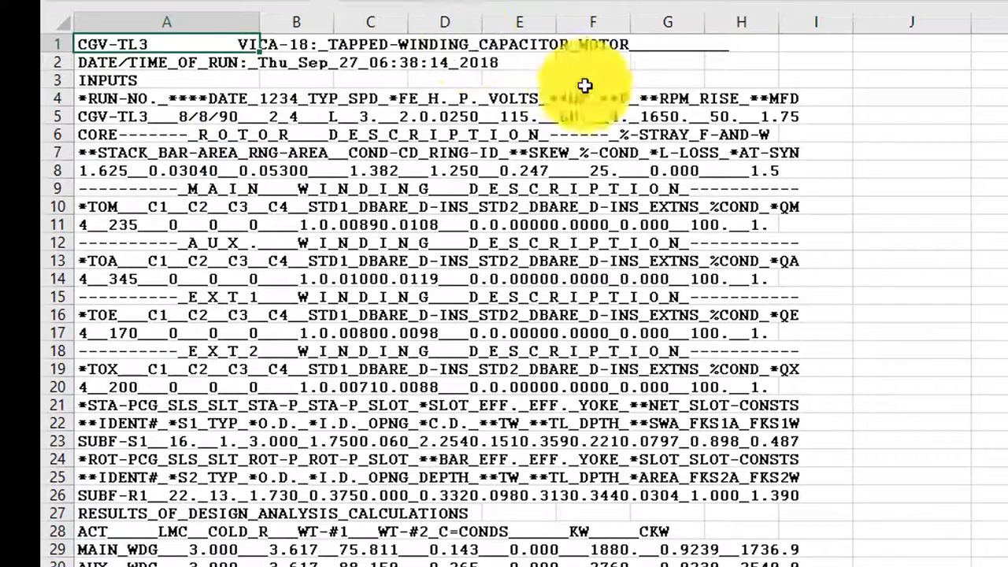
pyautogui.scroll(-20, 765, 533)
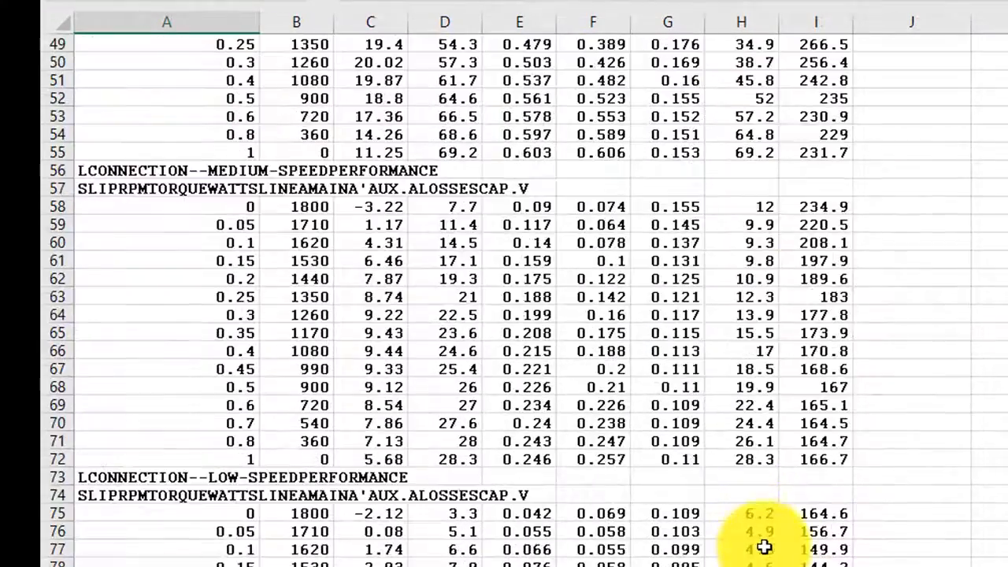
pyautogui.scroll(-2, 765, 520)
pyautogui.scroll(9, 901, 486)
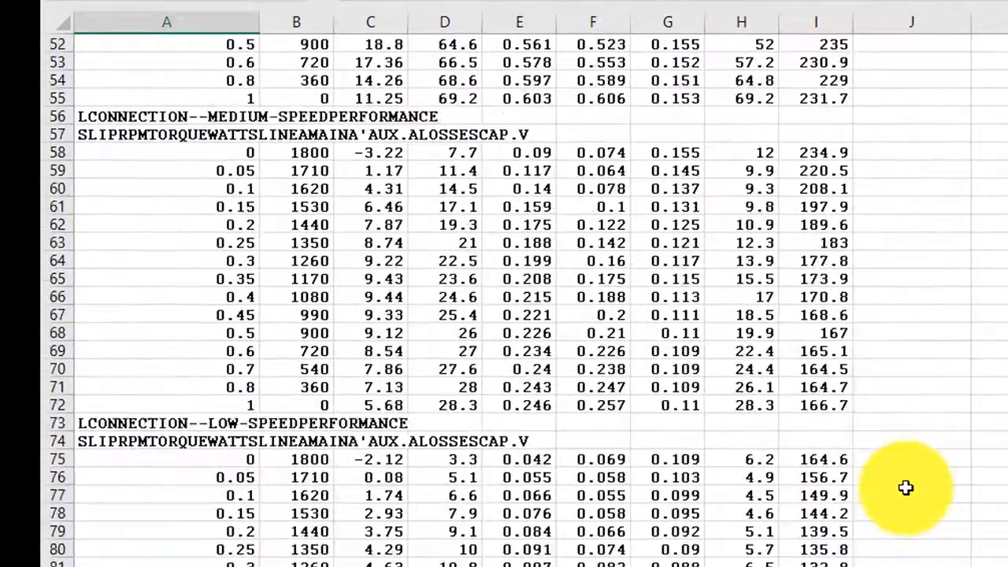
pyautogui.scroll(14, 906, 454)
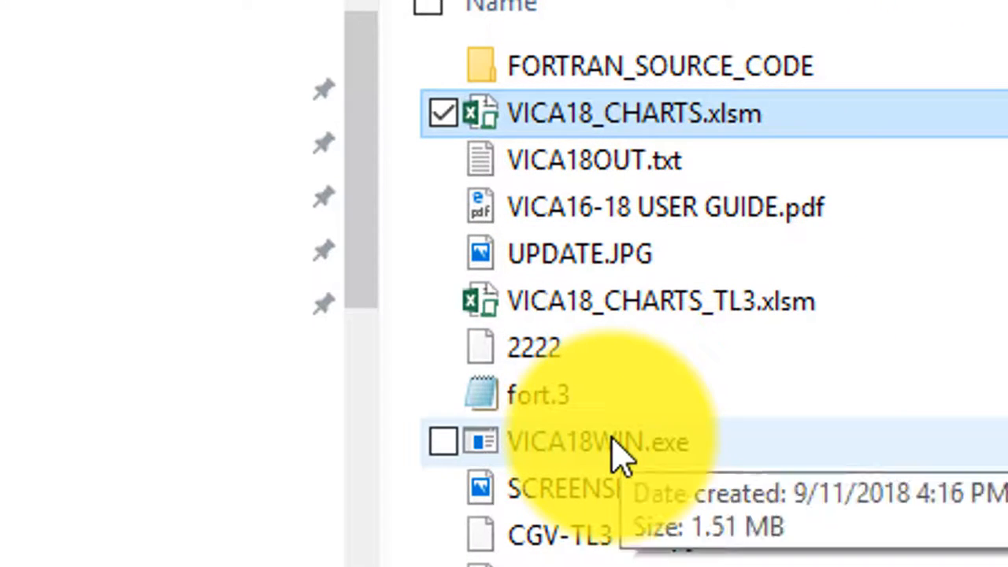
# - Open VICA18OUT.txt from the VICA18 folder in a maximized window, read through its inputs and performance tables, and close it
pyautogui.click(613, 442)
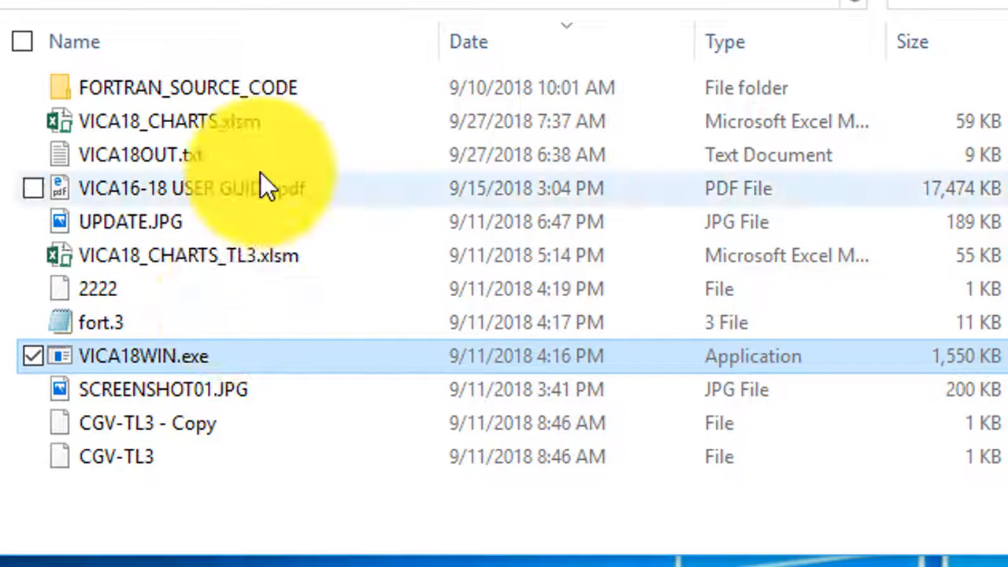
pyautogui.click(235, 163)
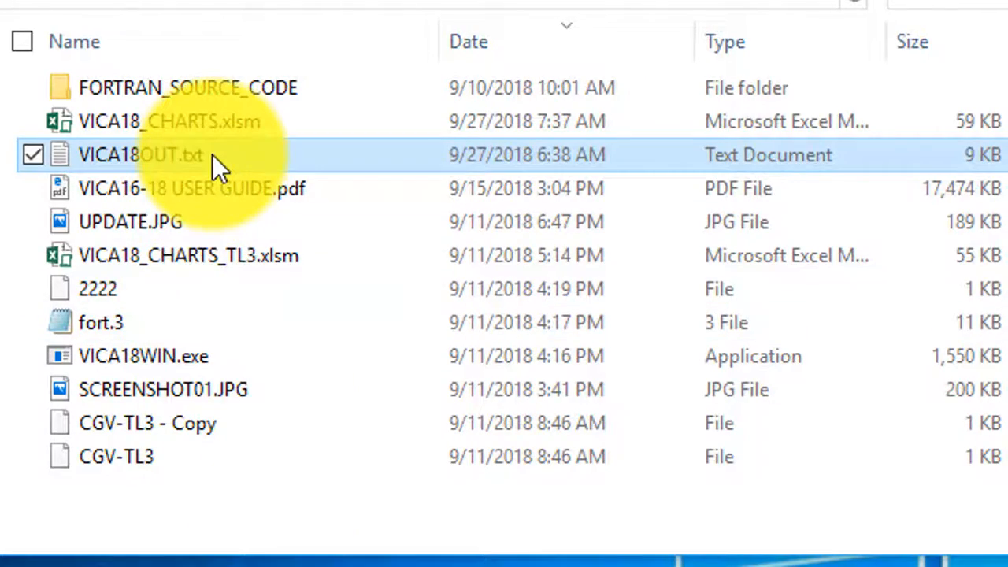
pyautogui.doubleClick(212, 154)
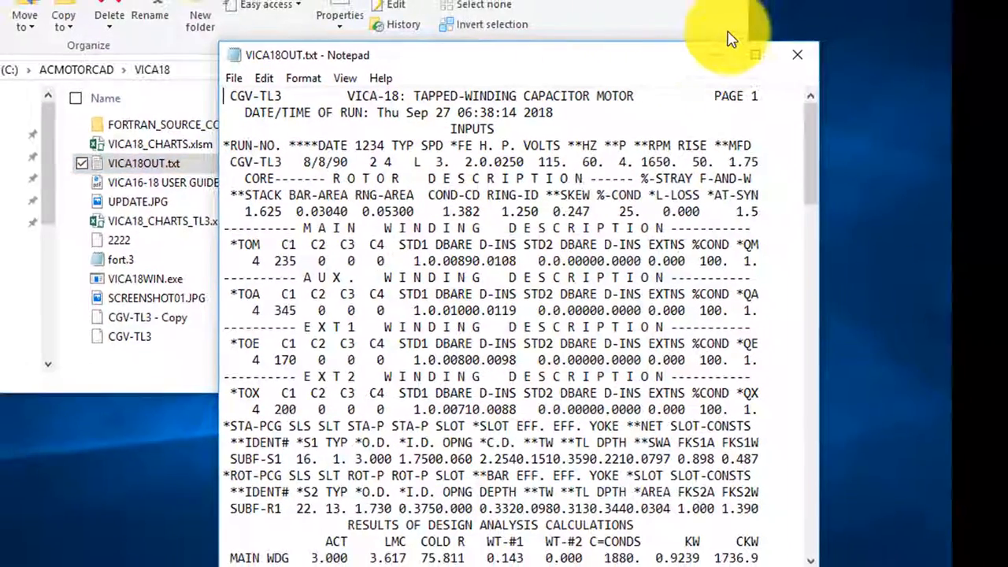
pyautogui.click(755, 55)
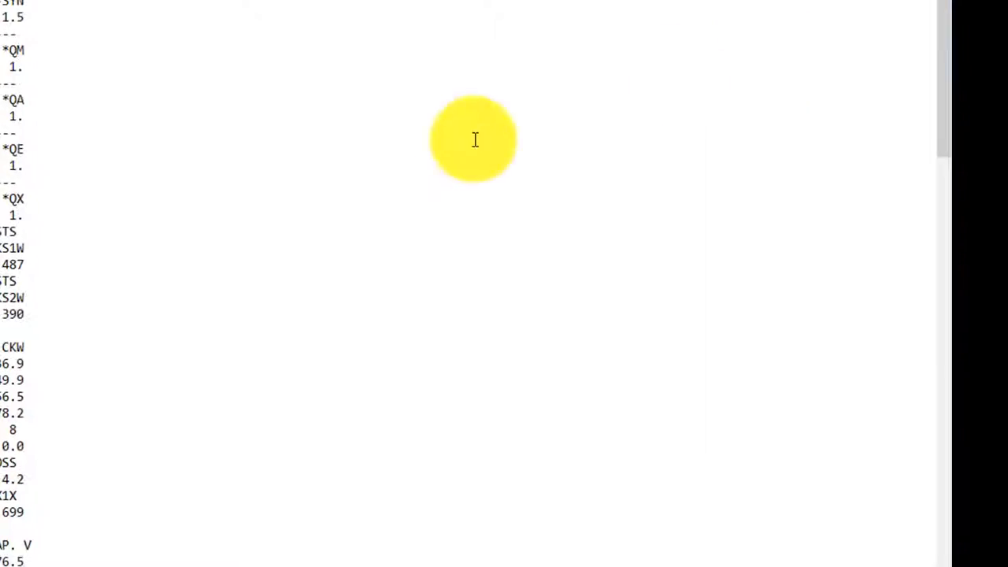
pyautogui.scroll(-12, 702, 333)
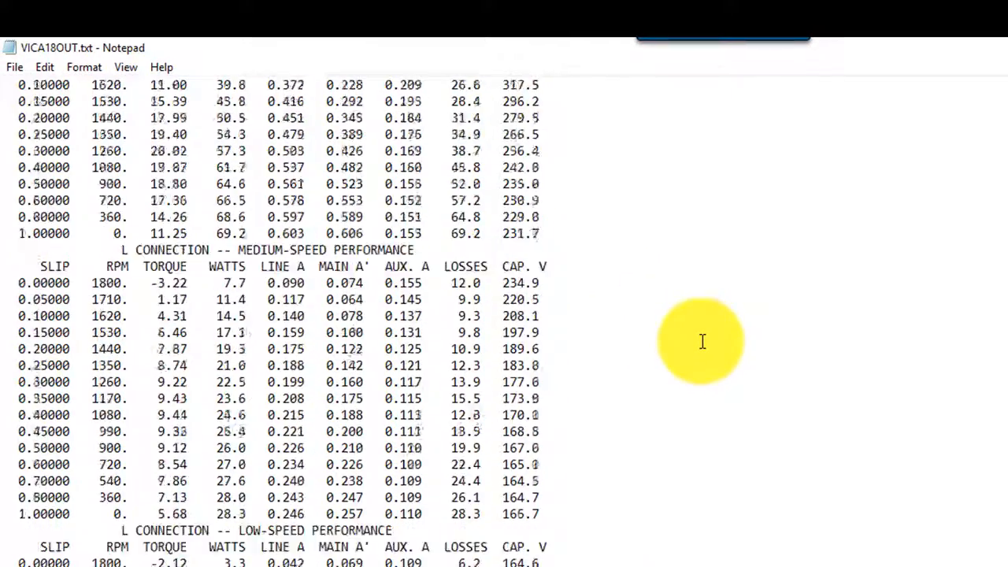
pyautogui.scroll(-13, 702, 341)
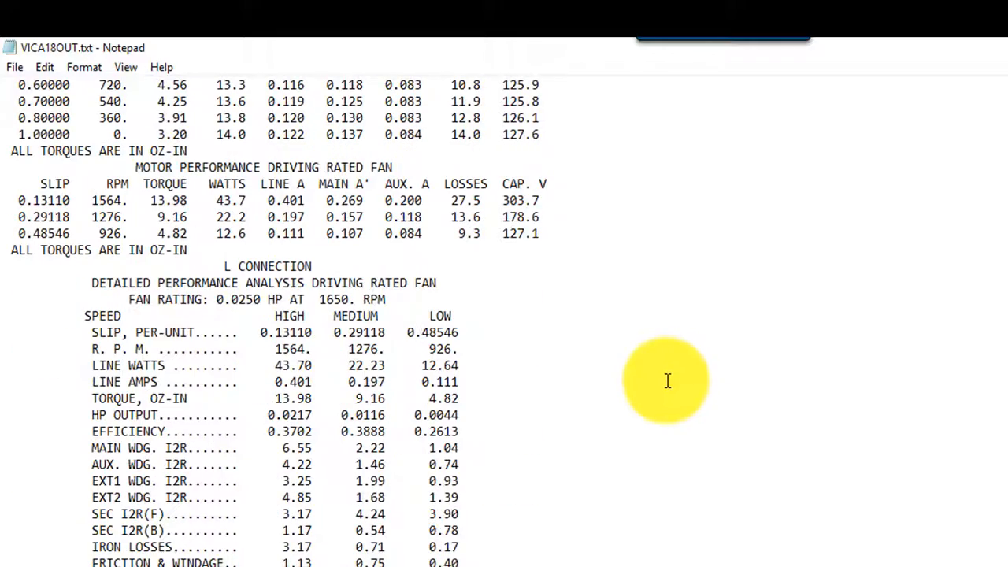
pyautogui.scroll(20, 667, 383)
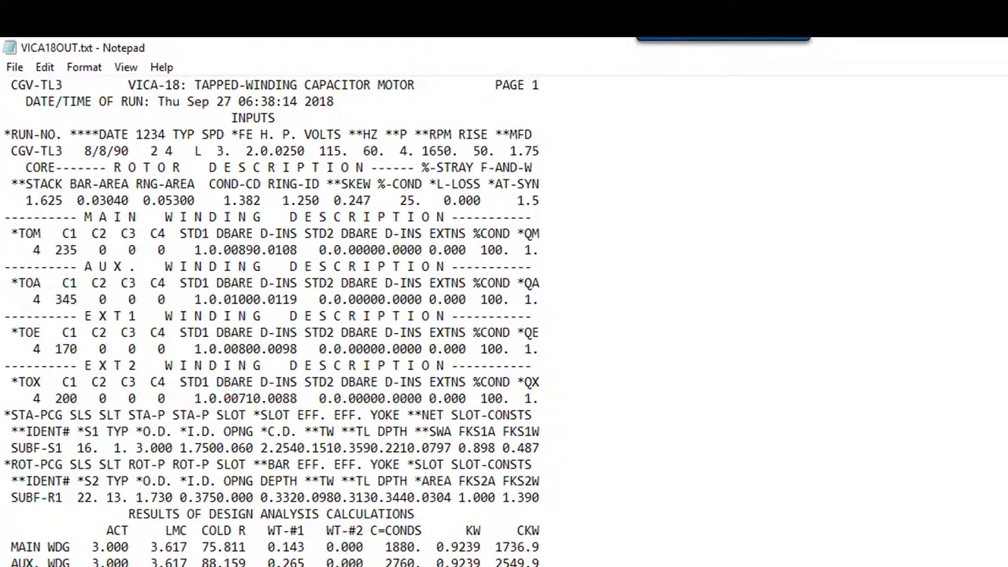
pyautogui.click(999, 11)
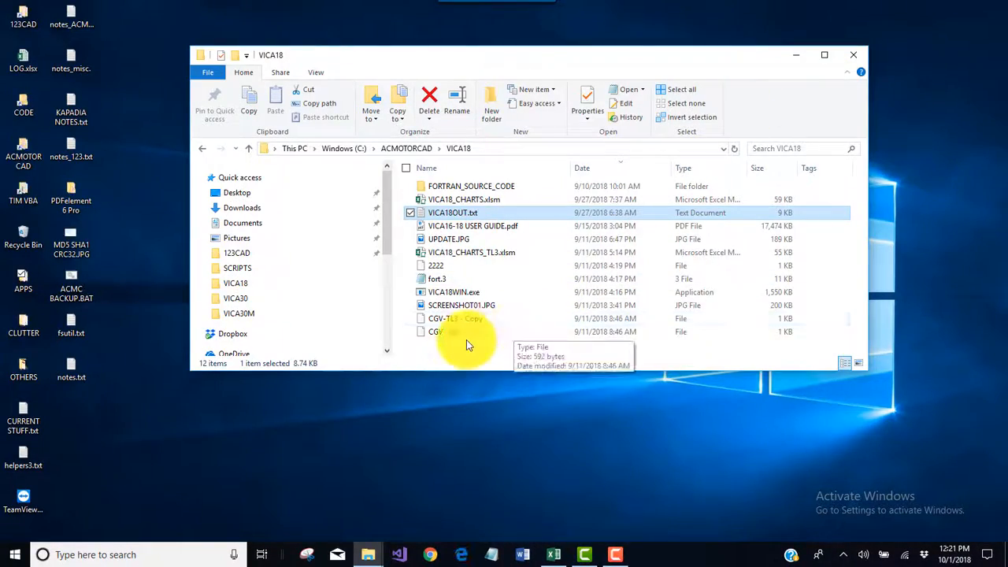
# - Open the CGV-TL3 input data file with Notepad to view its contents, and close it
pyautogui.click(448, 292)
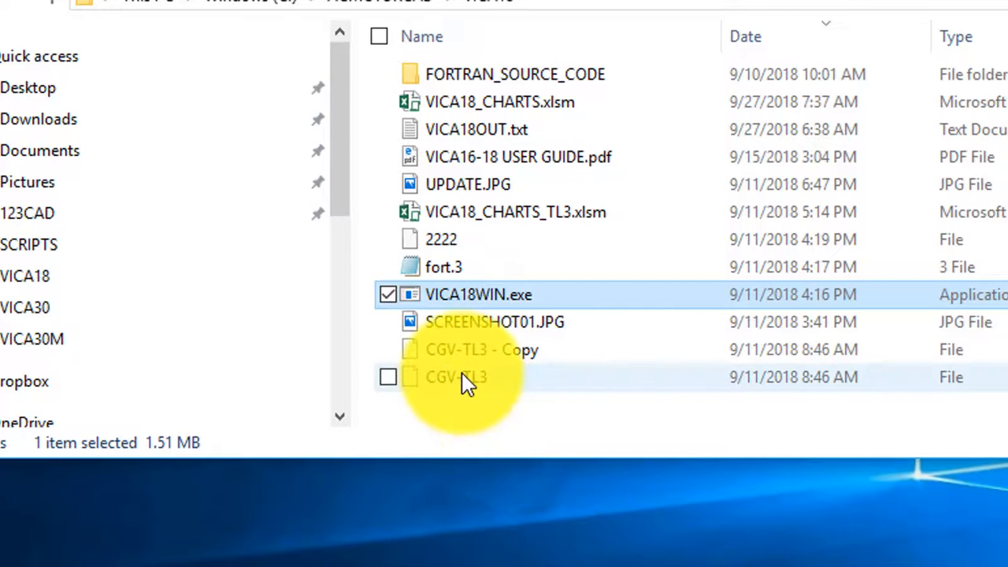
pyautogui.click(753, 416)
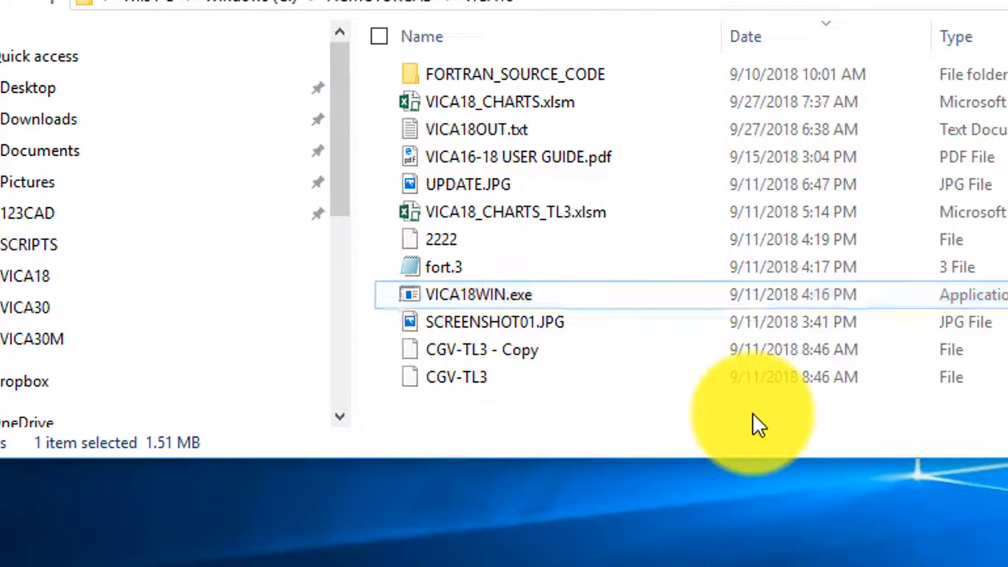
pyautogui.click(447, 378)
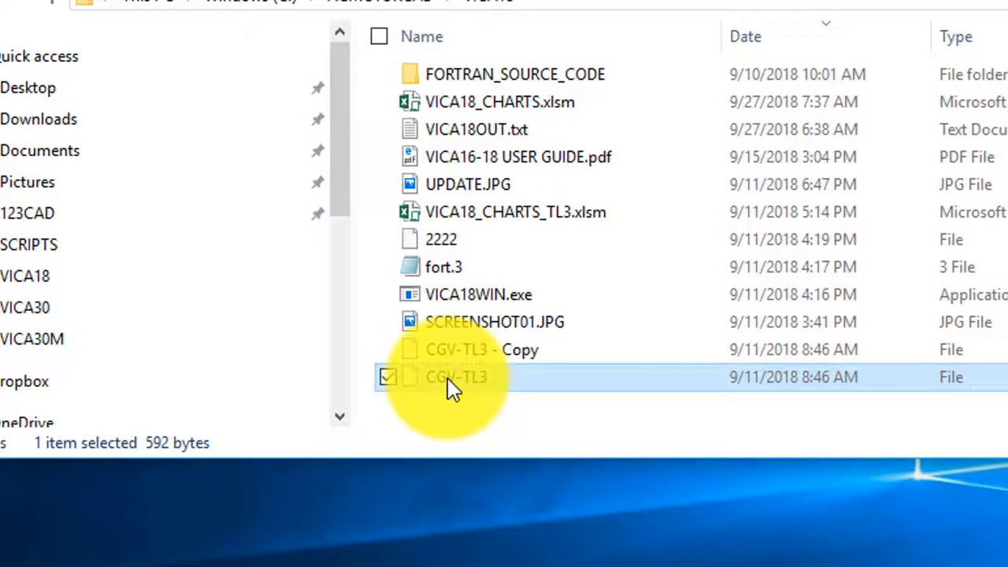
pyautogui.doubleClick(447, 378)
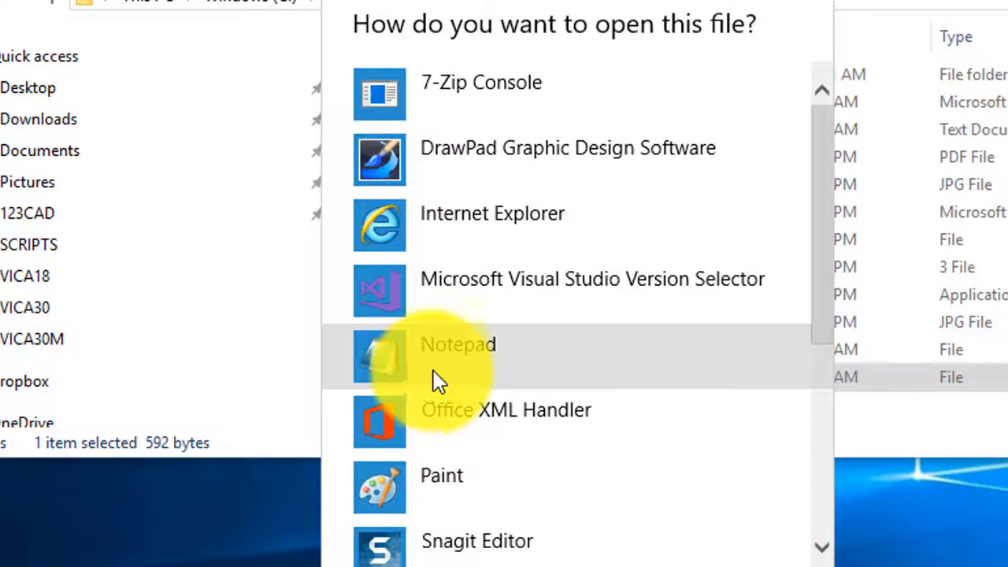
pyautogui.click(434, 354)
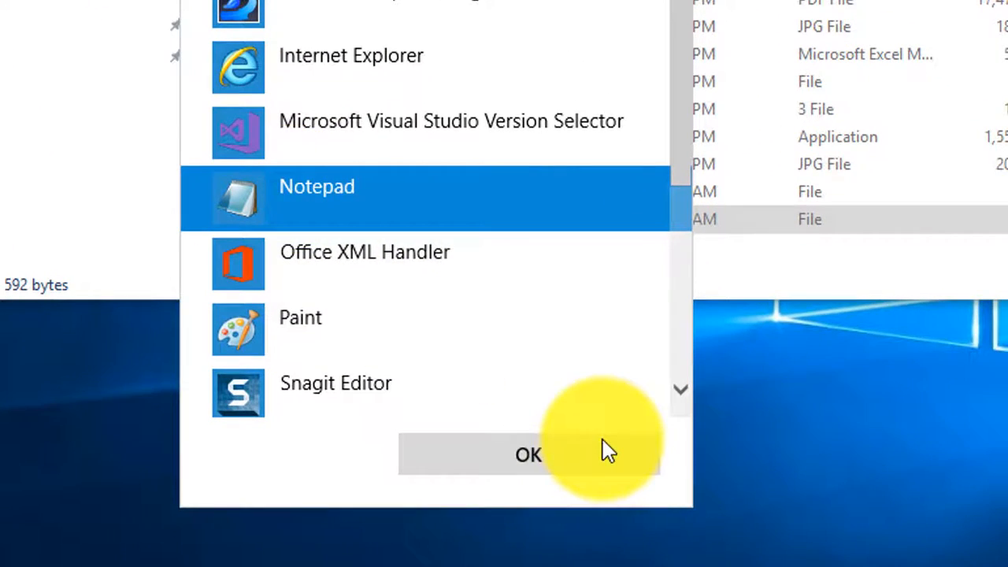
pyautogui.click(601, 455)
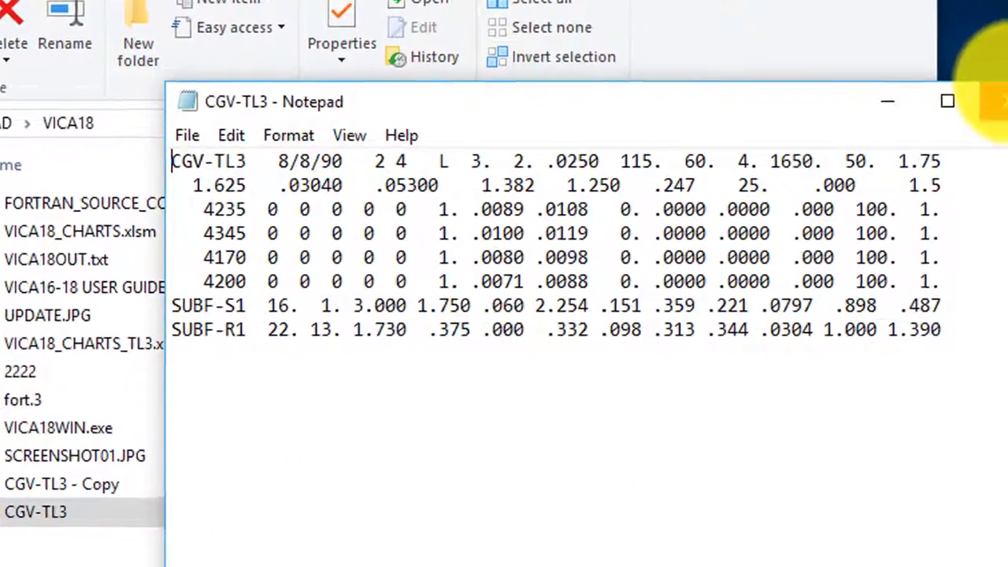
pyautogui.click(890, 37)
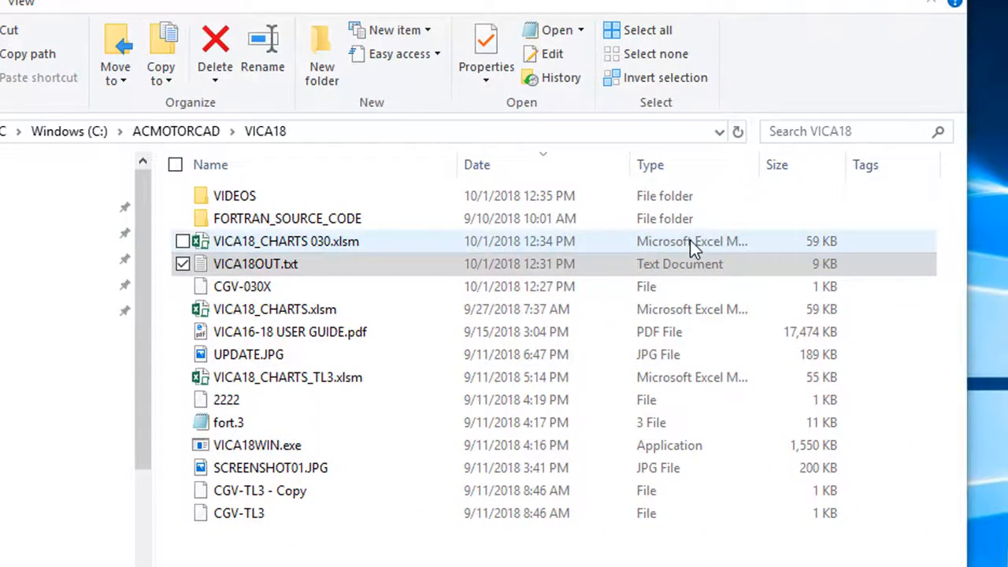
# - Open VICA16-18 USER GUIDE.pdf and read the input symbols, the L, T and A connection schematics and the sample run
pyautogui.click(287, 337)
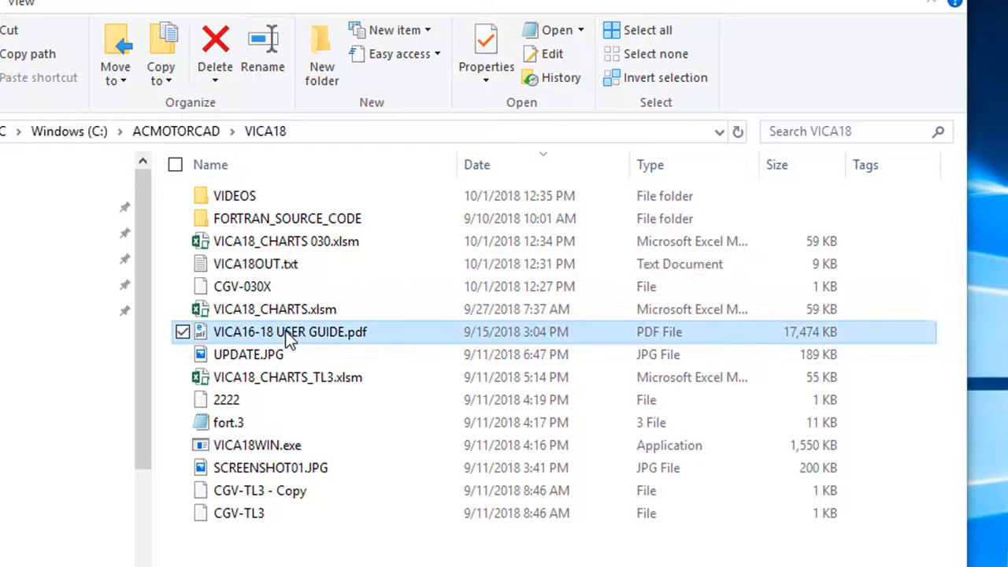
pyautogui.doubleClick(285, 330)
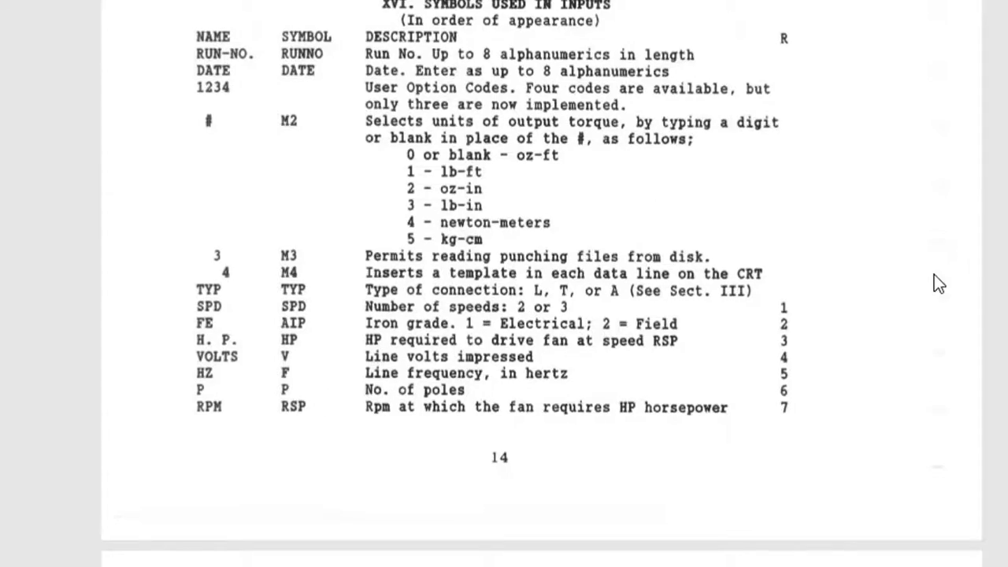
pyautogui.scroll(-20, 917, 295)
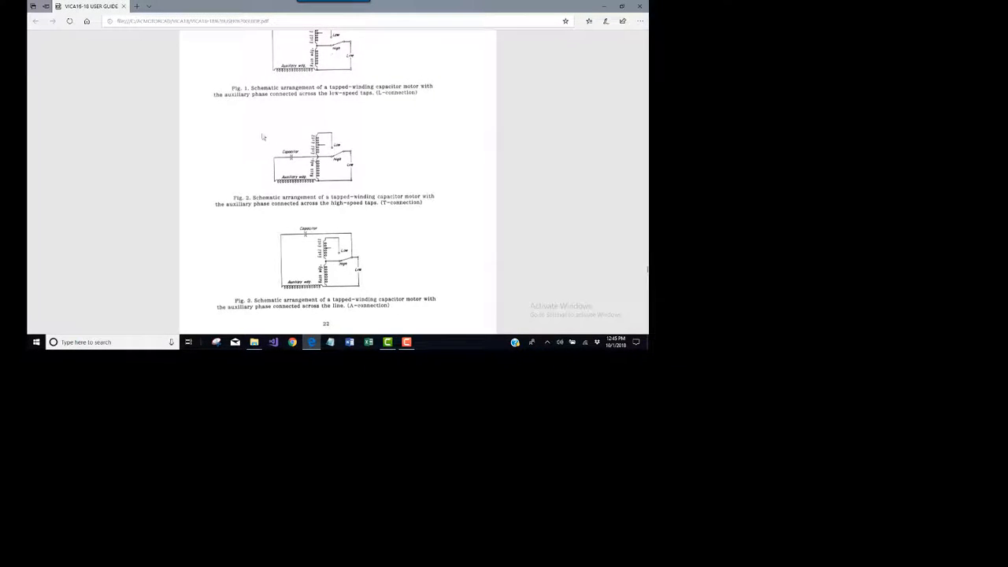
pyautogui.scroll(1, 342, 225)
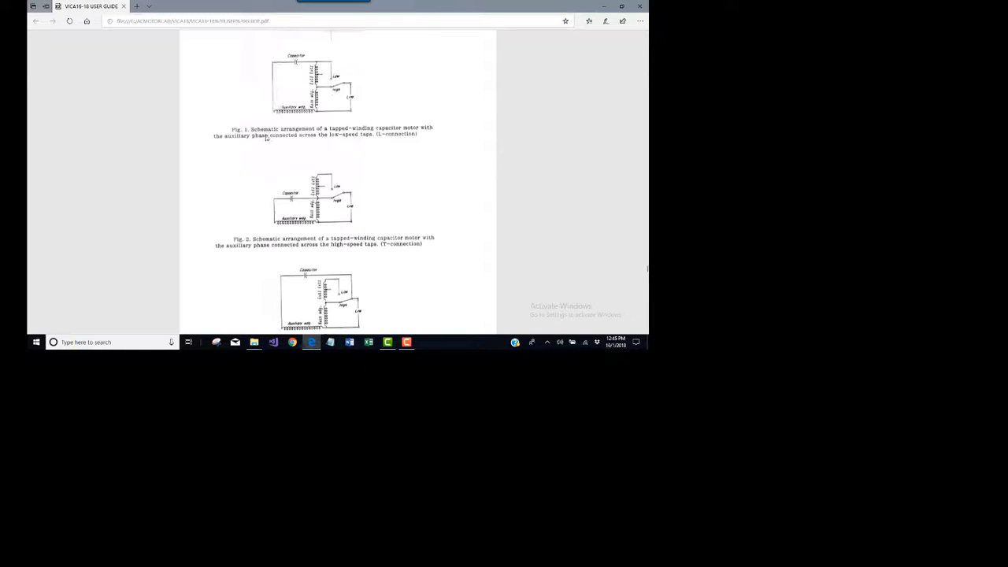
pyautogui.scroll(1, 266, 138)
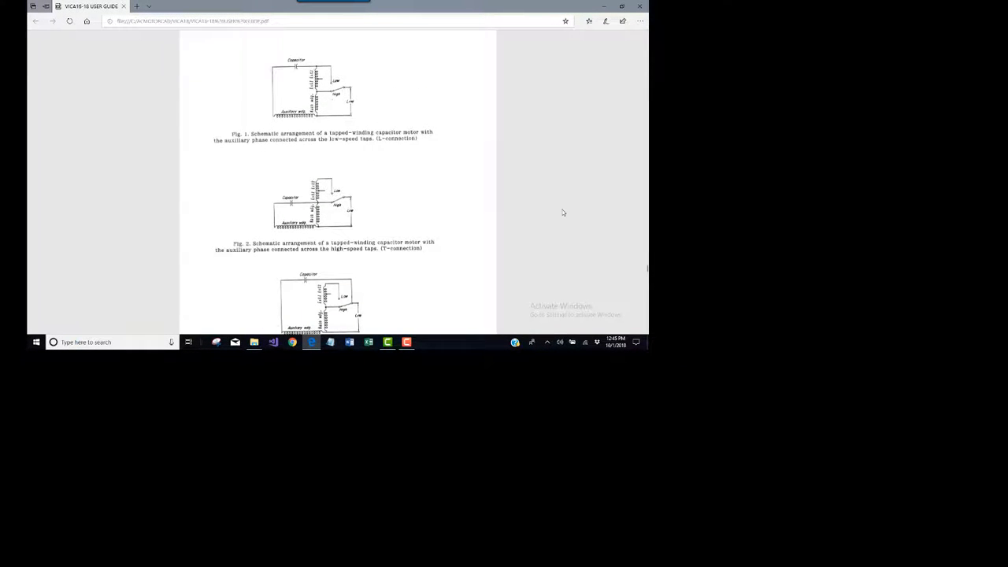
pyautogui.scroll(-5, 483, 261)
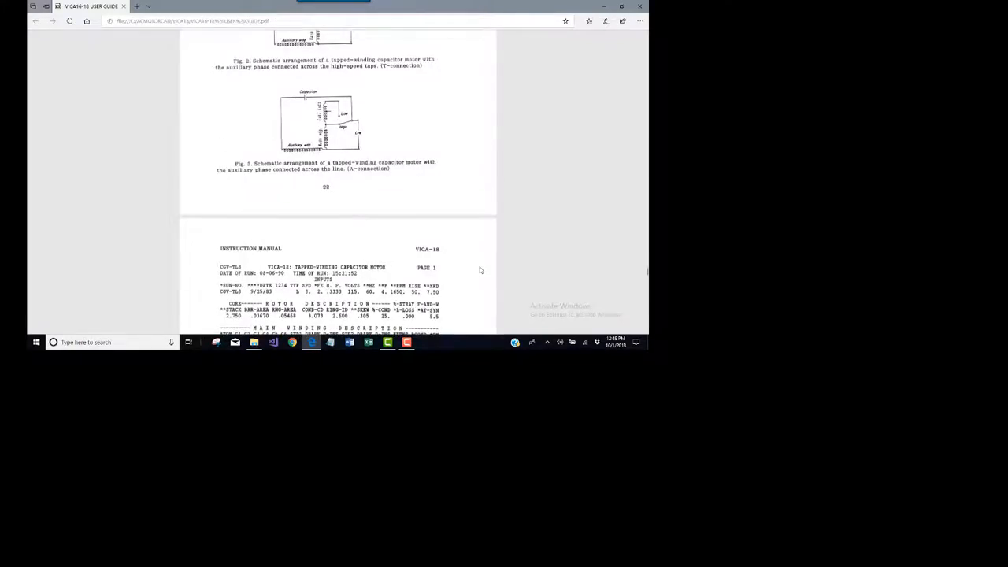
pyautogui.scroll(-10, 479, 270)
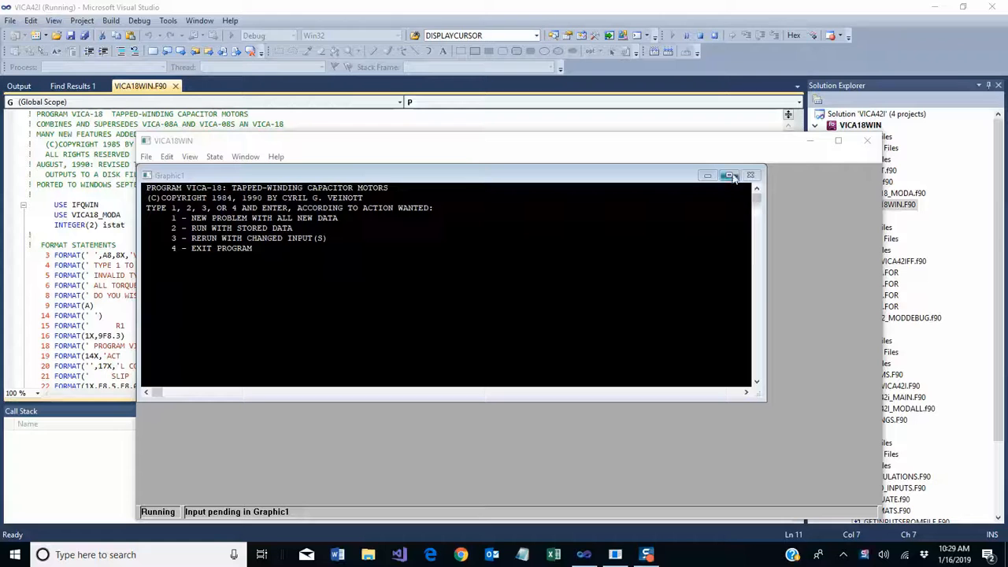
# - Maximize the VICA18WIN program and its Graphic1 window, and run option 2 with stored data from cgv-tl3x, displaying all inputs
pyautogui.click(728, 175)
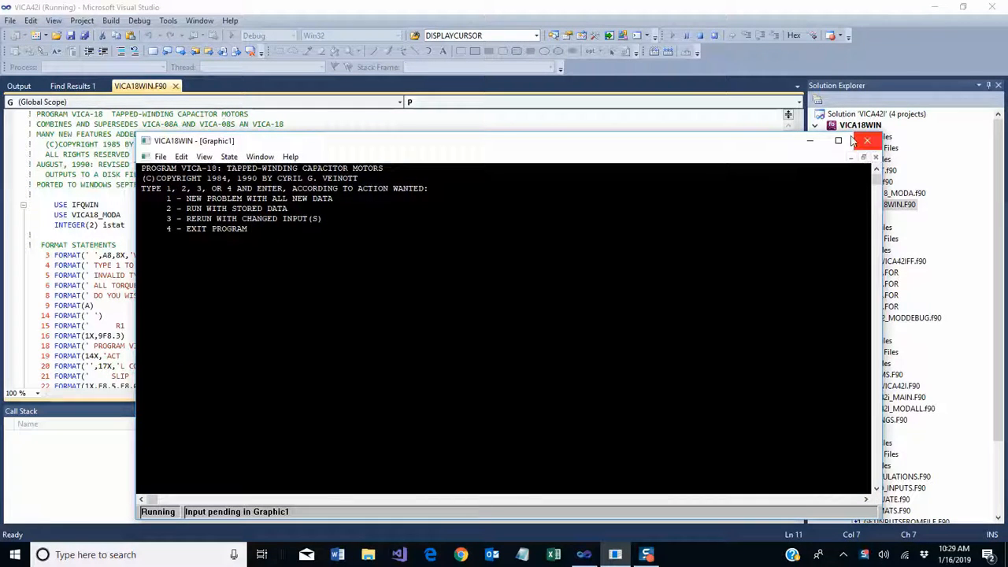
pyautogui.click(841, 141)
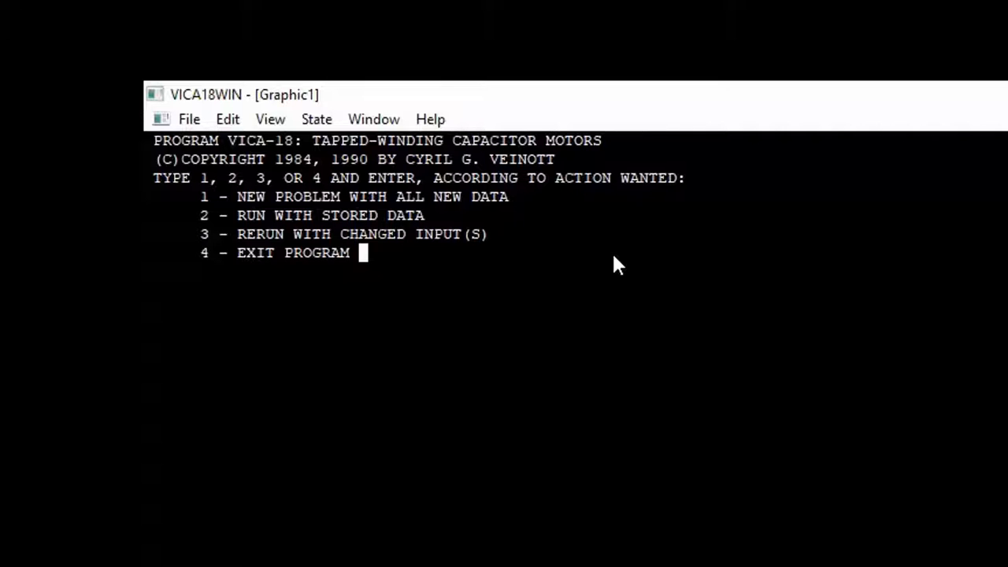
pyautogui.write('2')
pyautogui.press('Return')
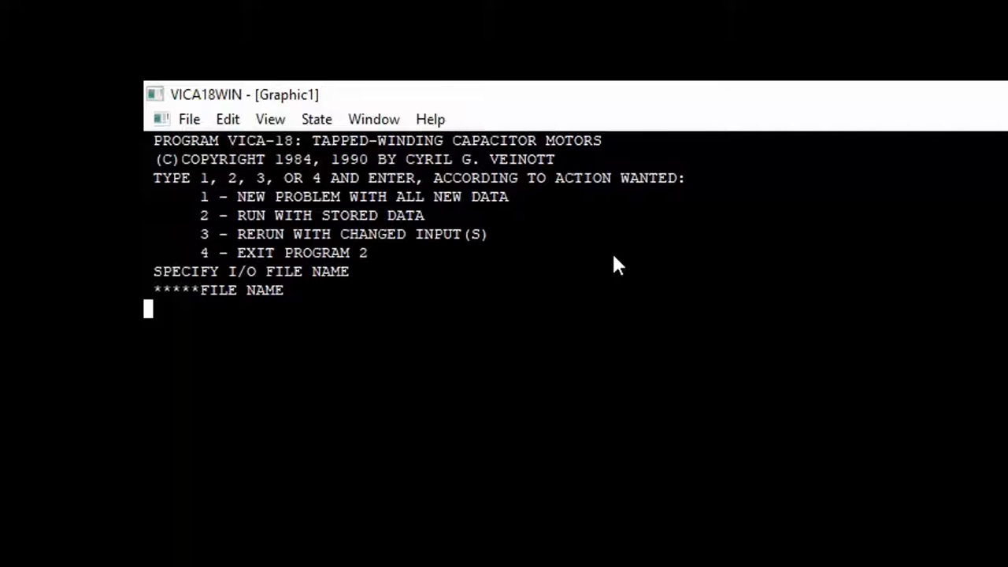
pyautogui.write('cgv-tl3x')
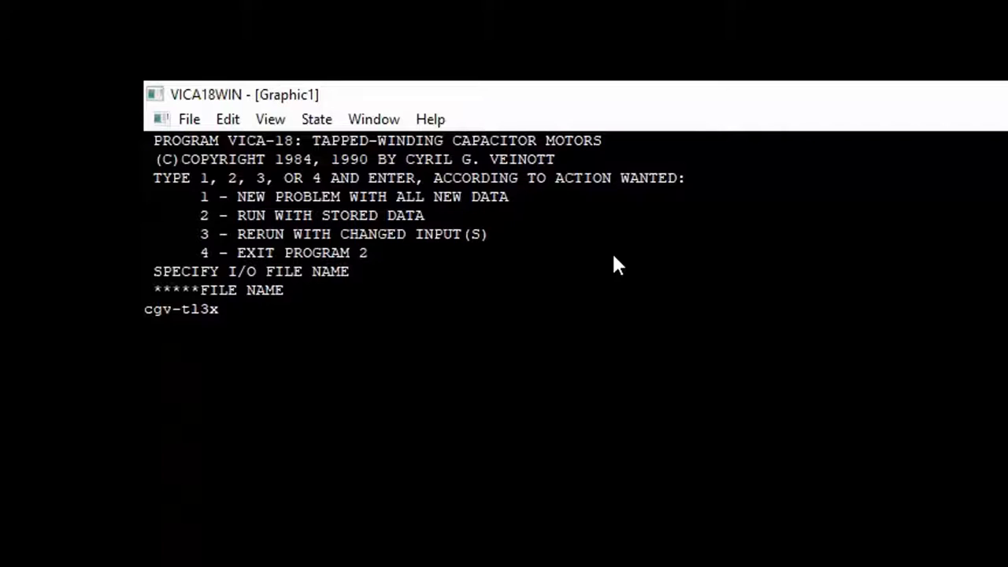
pyautogui.press('Return')
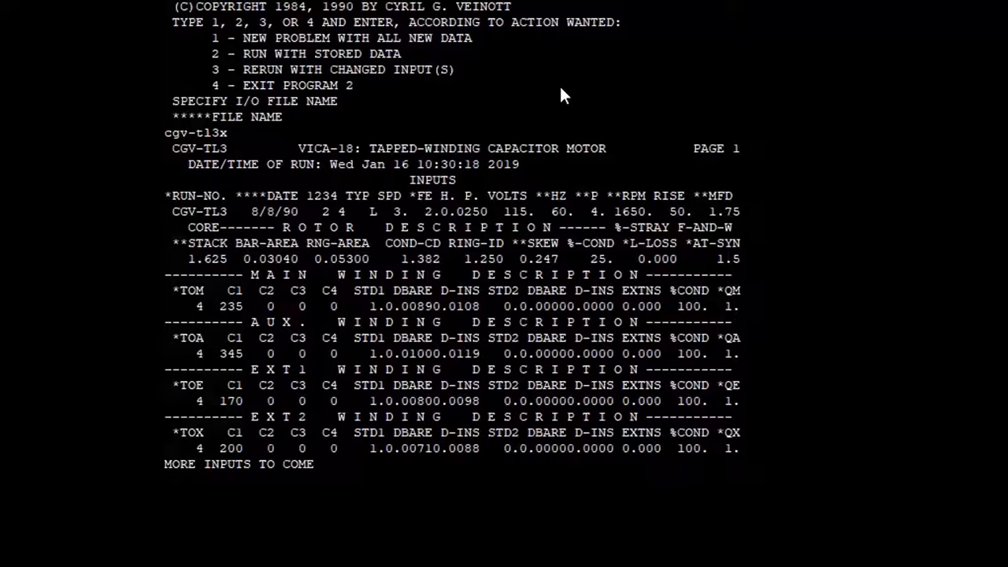
pyautogui.press('Return')
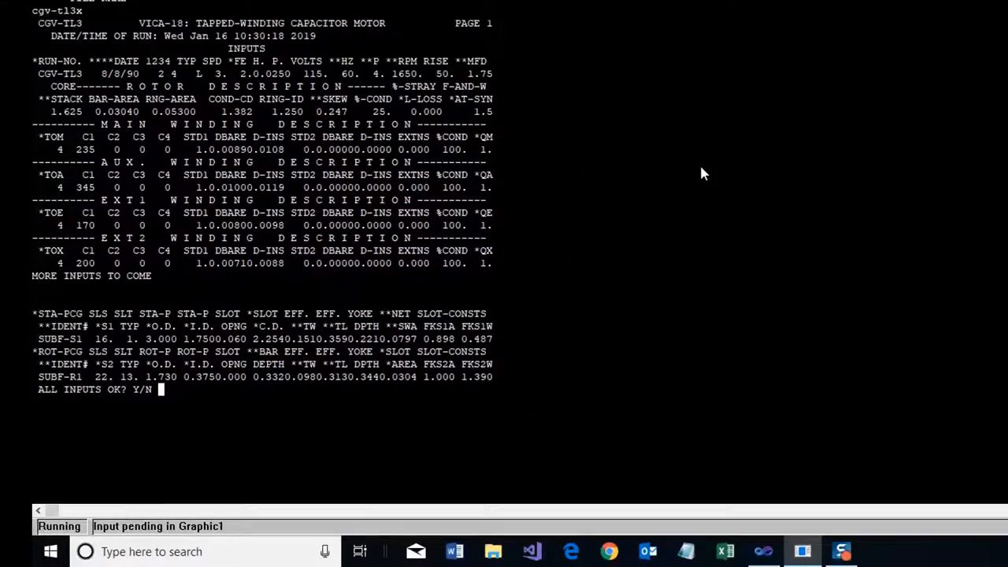
# - Decline the displayed inputs, choose line 1 for correction and set the horsepower to 0.03
pyautogui.write('n')
pyautogui.press('Return')
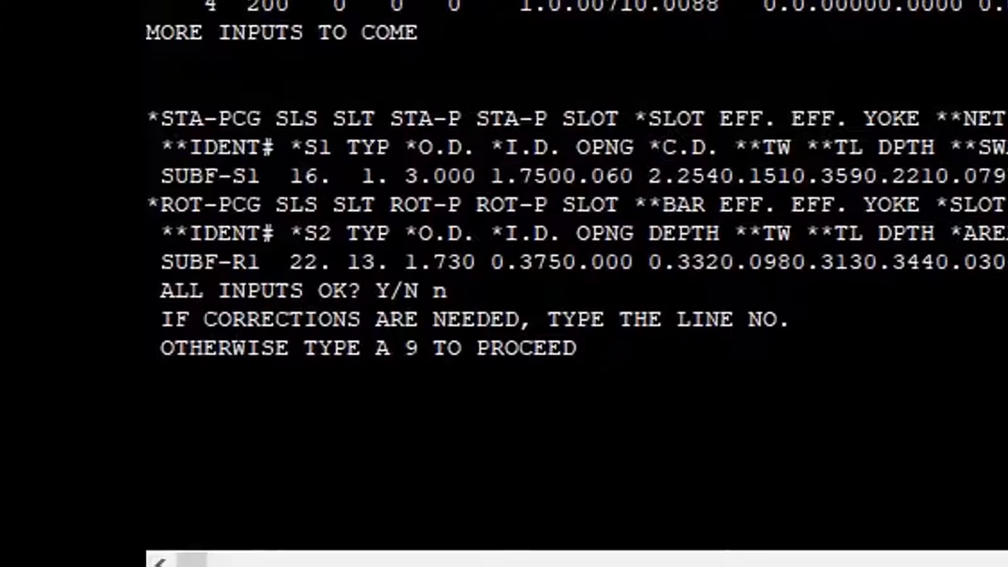
pyautogui.write('1')
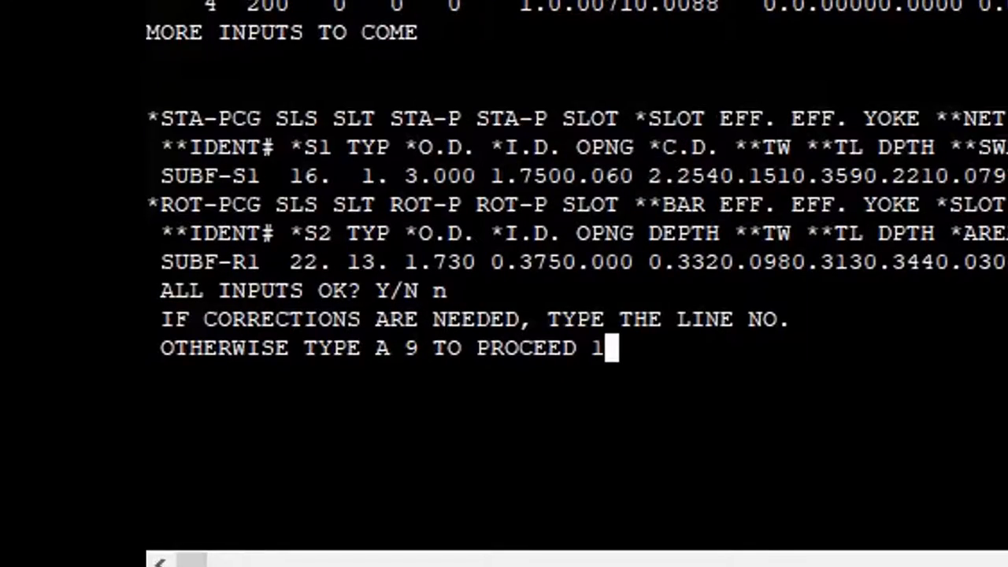
pyautogui.press('Return')
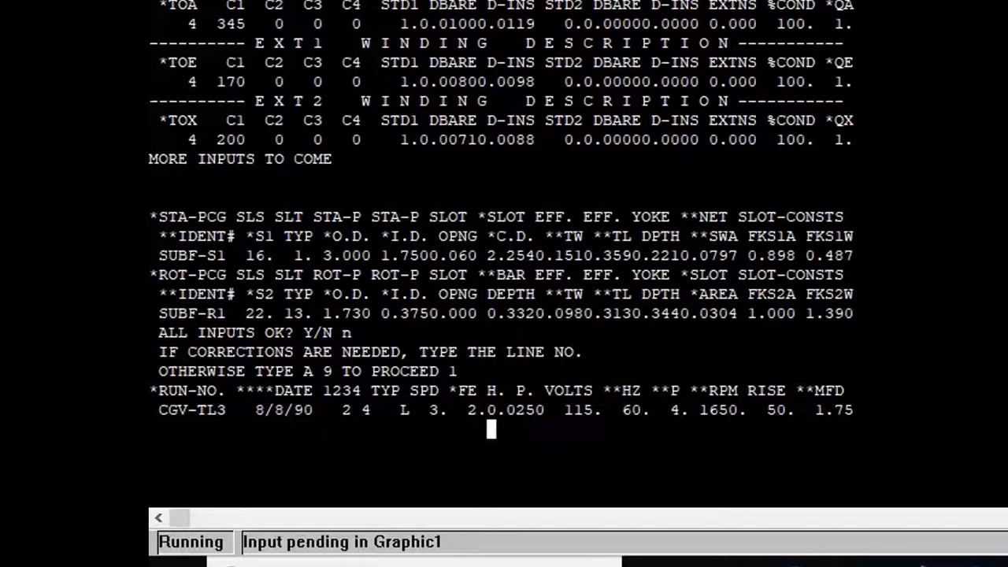
pyautogui.write('0.03')
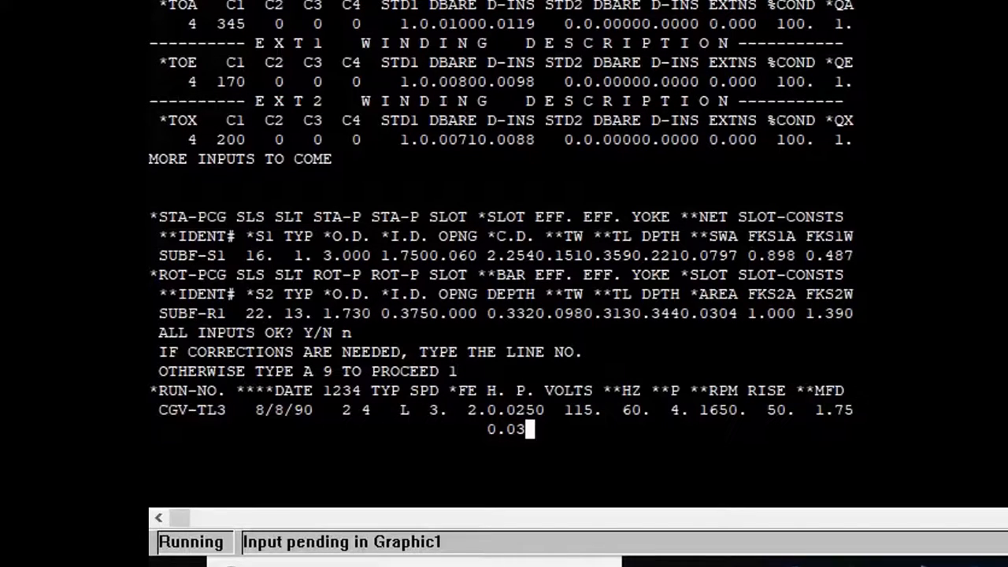
pyautogui.press('Return')
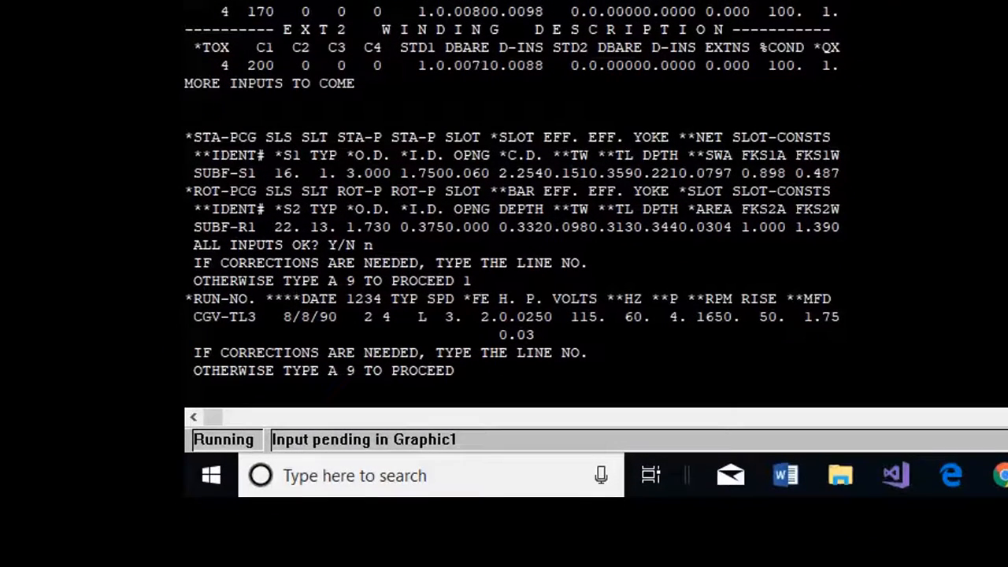
# - Redisplay input line 1 without further changes to check the corrected horsepower
pyautogui.write('1')
pyautogui.press('Return')
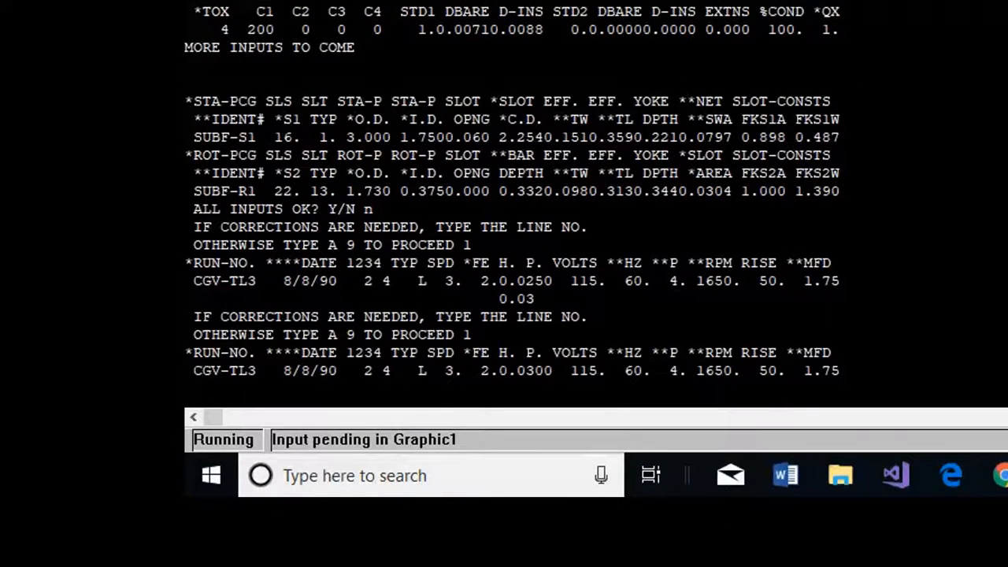
pyautogui.press('Return')
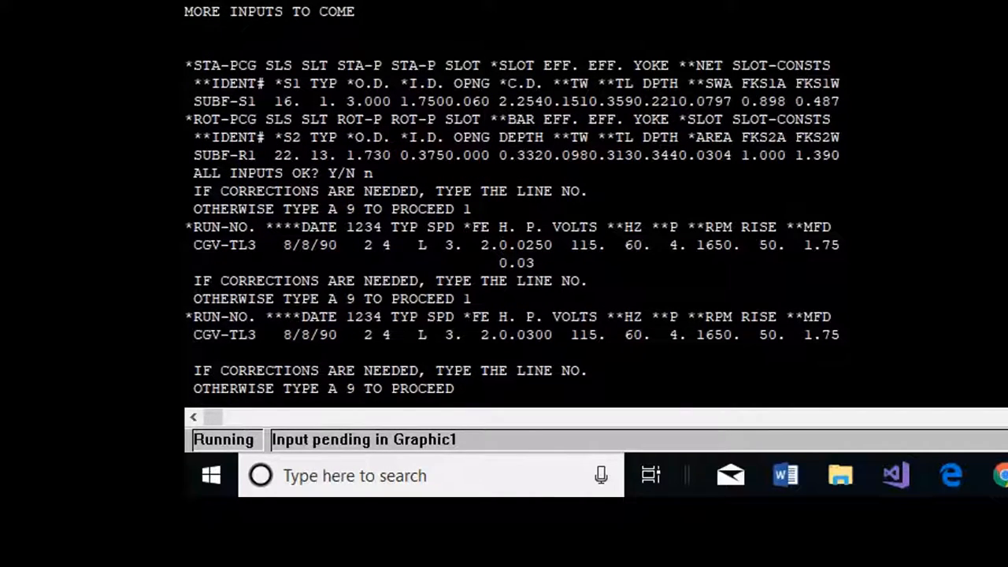
pyautogui.press('Return')
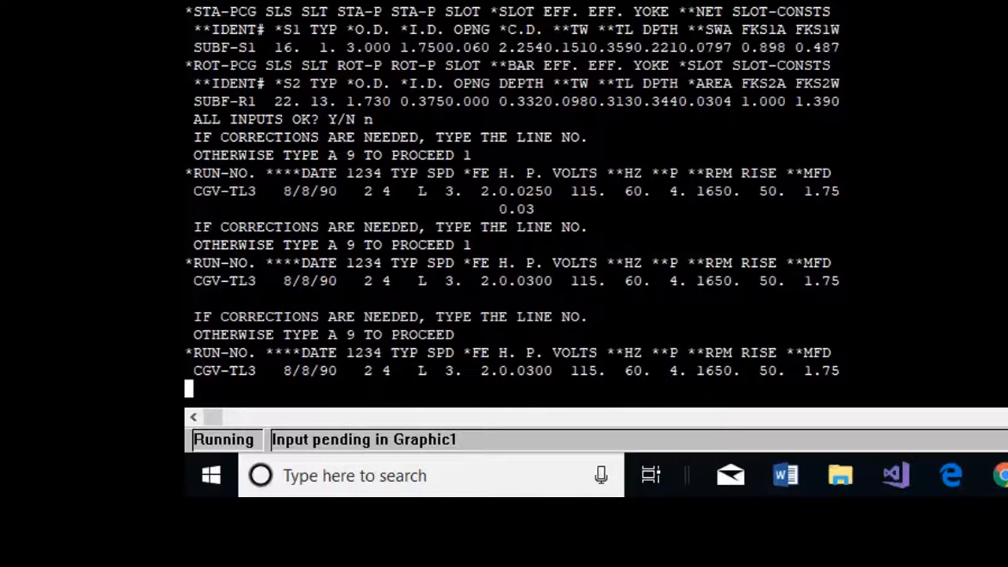
pyautogui.press('Return')
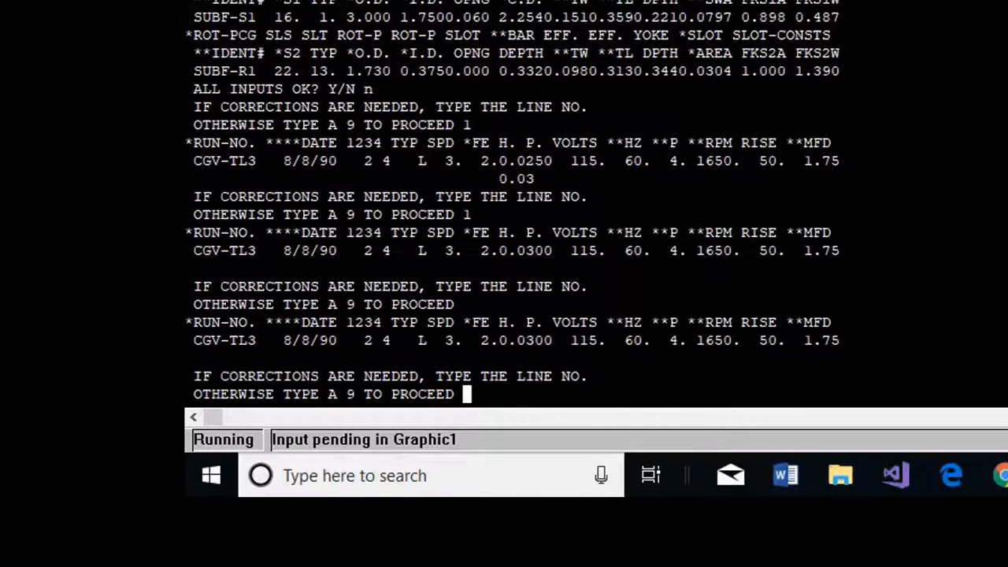
# - Finish the corrections with option 9, page through the full input listing and accept all inputs
pyautogui.write('9')
pyautogui.press('Return')
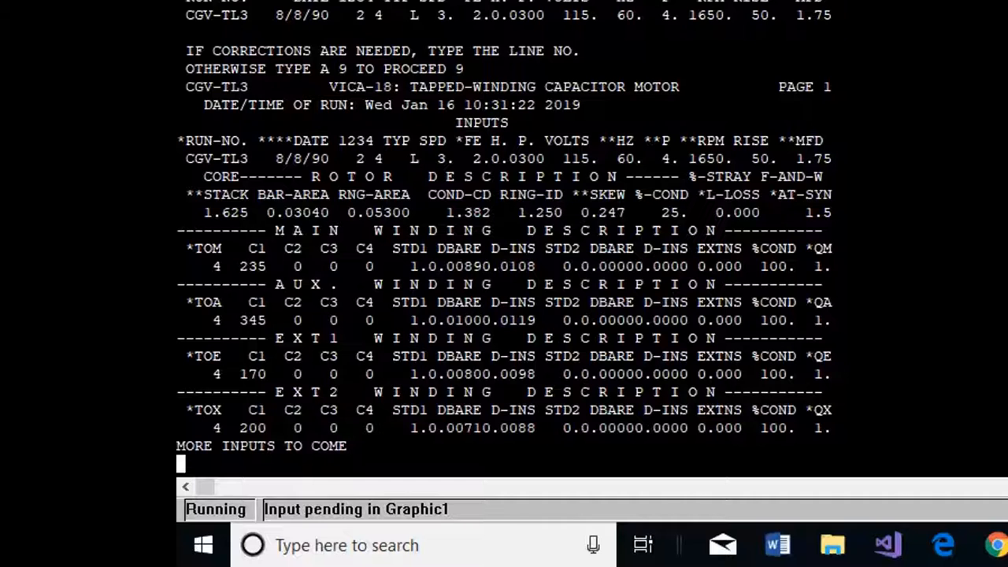
pyautogui.press('Return')
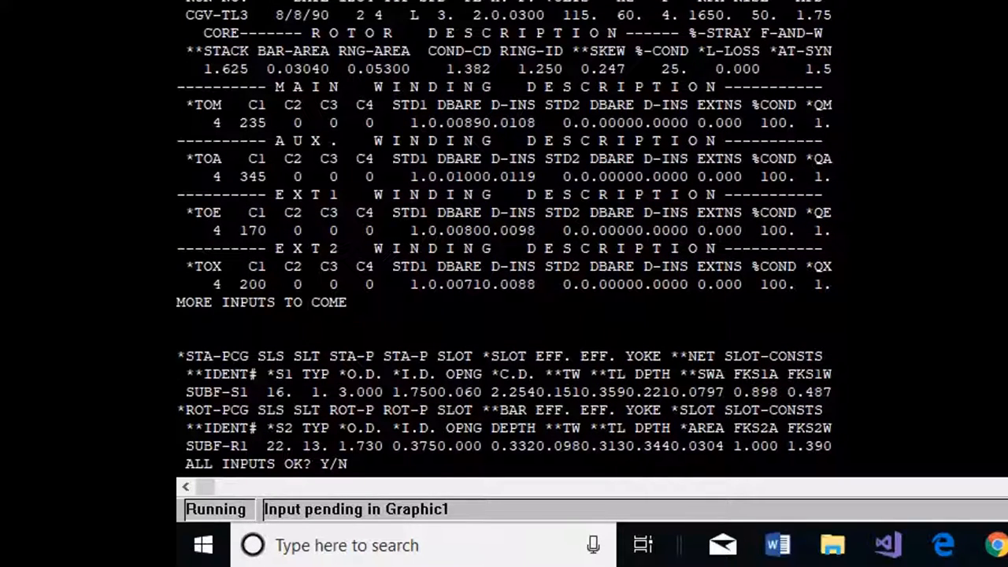
pyautogui.write('y')
pyautogui.press('Return')
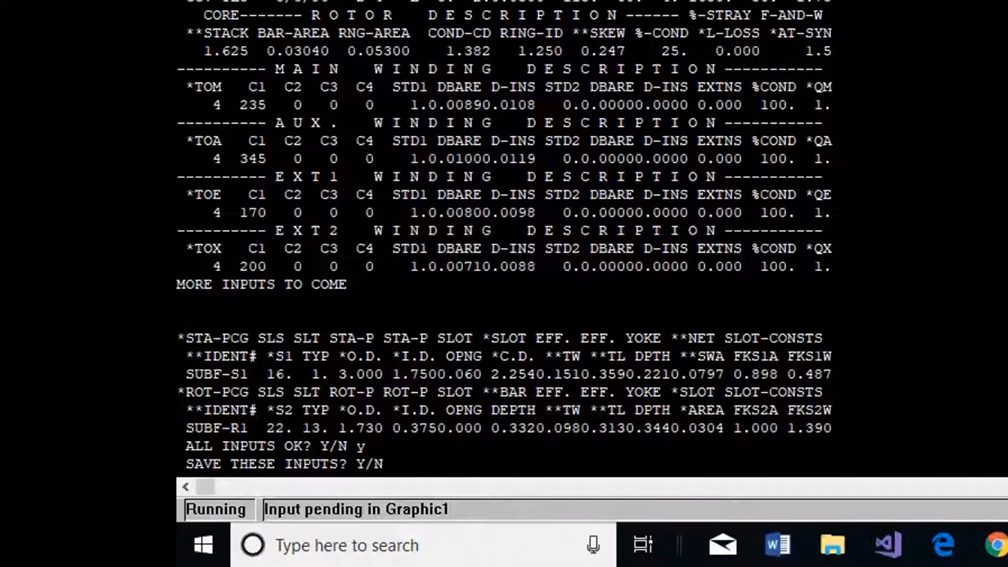
# - Save the corrected inputs to a file named CGV-030
pyautogui.write('y')
pyautogui.press('Return')
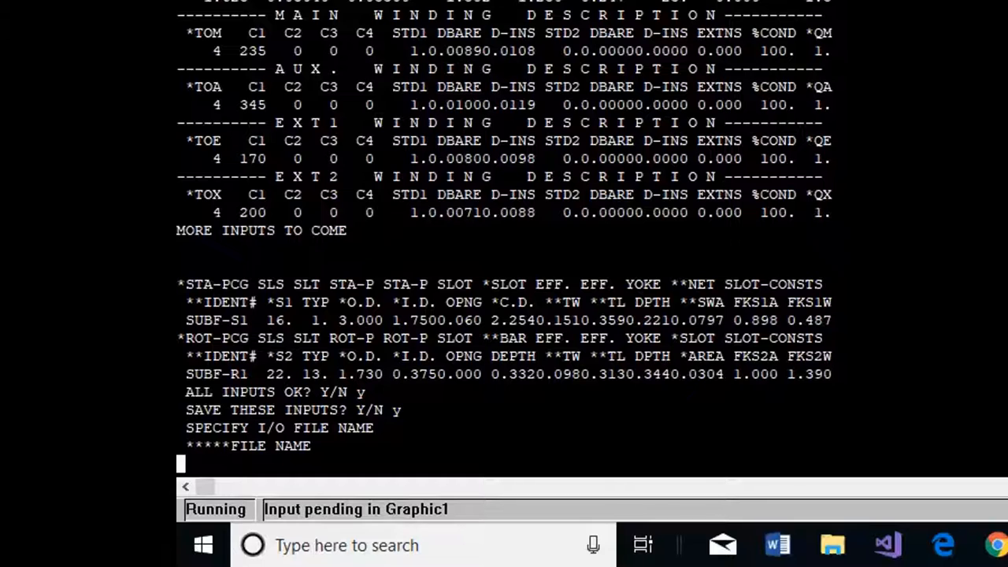
pyautogui.write('cGV')
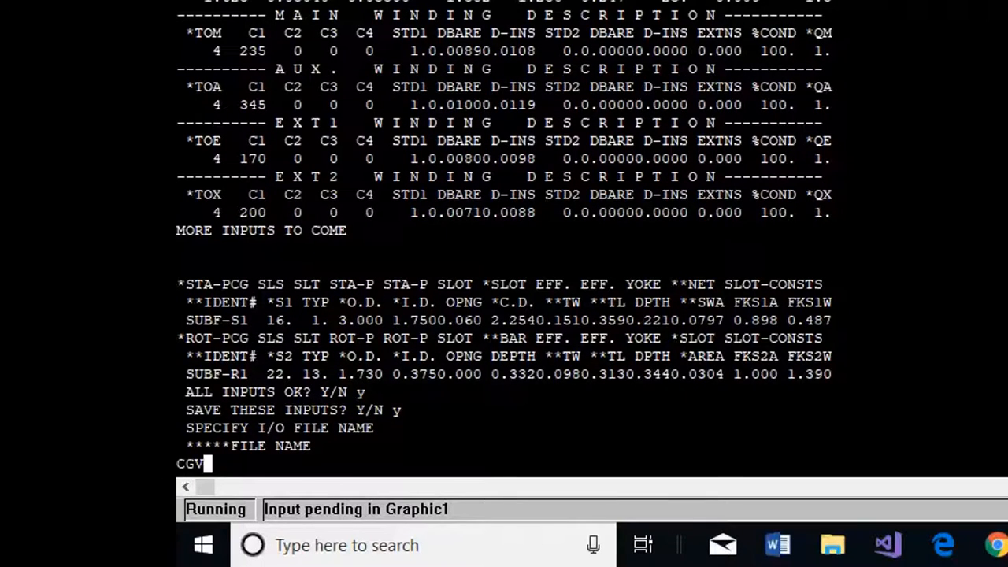
pyautogui.write('-030')
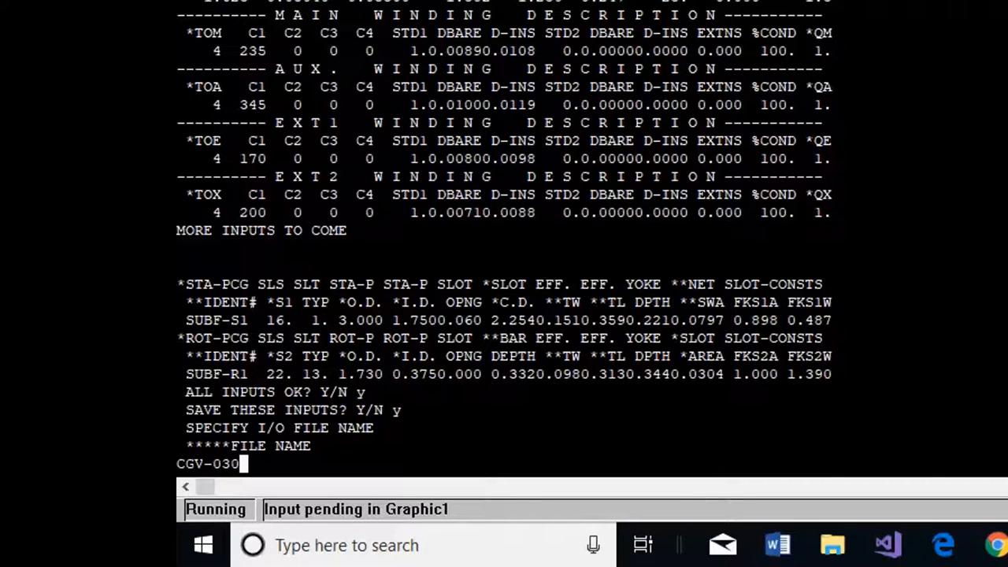
pyautogui.press('Return')
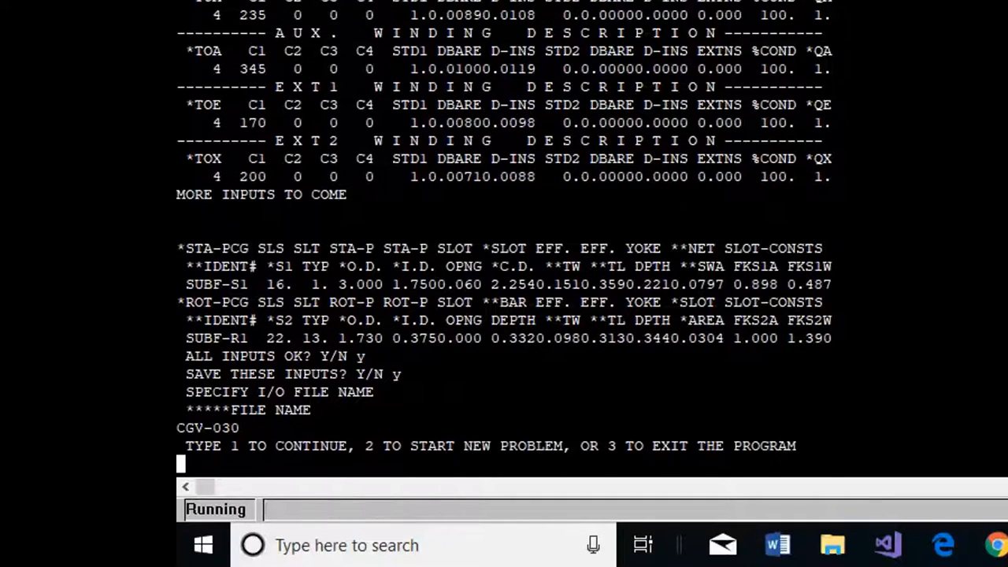
# - Continue with option 1 through the design analysis results and the high-, medium- and low-speed L connection performance tables
pyautogui.write('1')
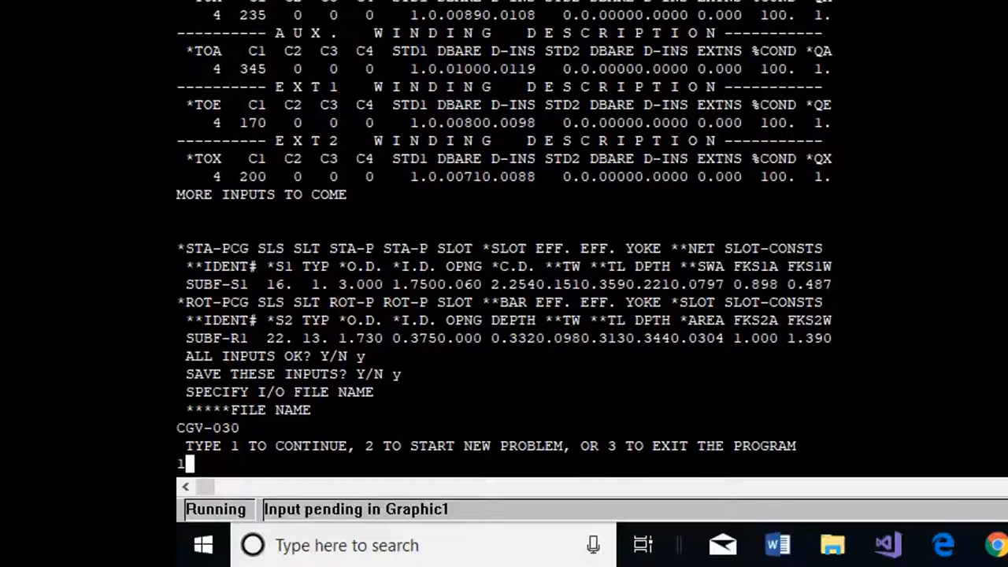
pyautogui.press('Return')
pyautogui.write('1')
pyautogui.press('Return')
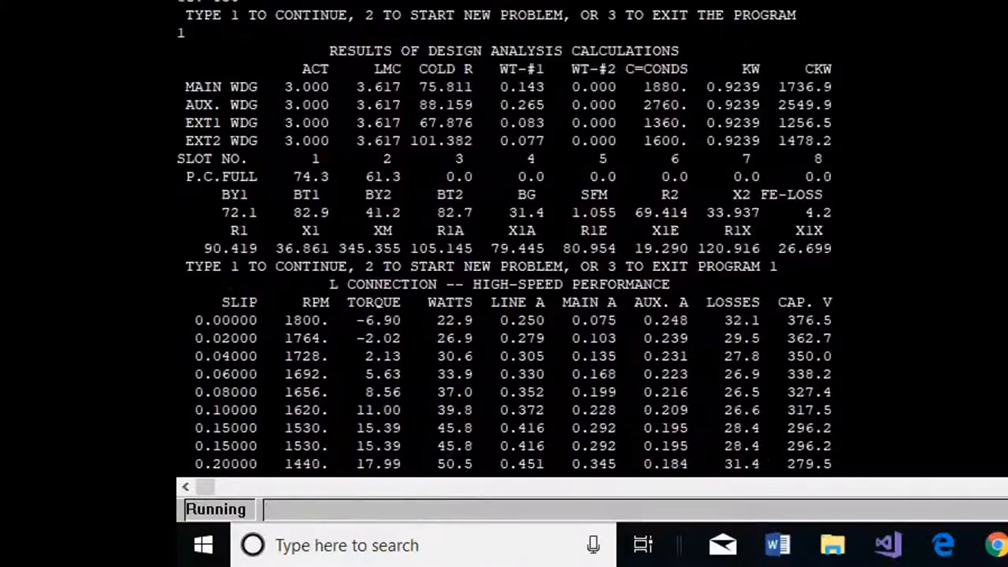
pyautogui.write('1')
pyautogui.press('Return')
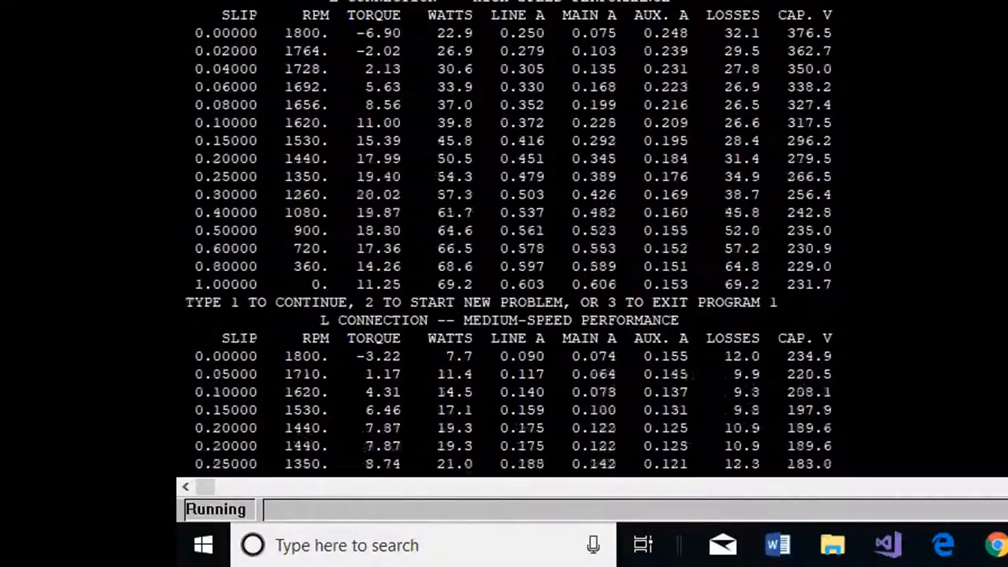
pyautogui.write('1')
pyautogui.press('Return')
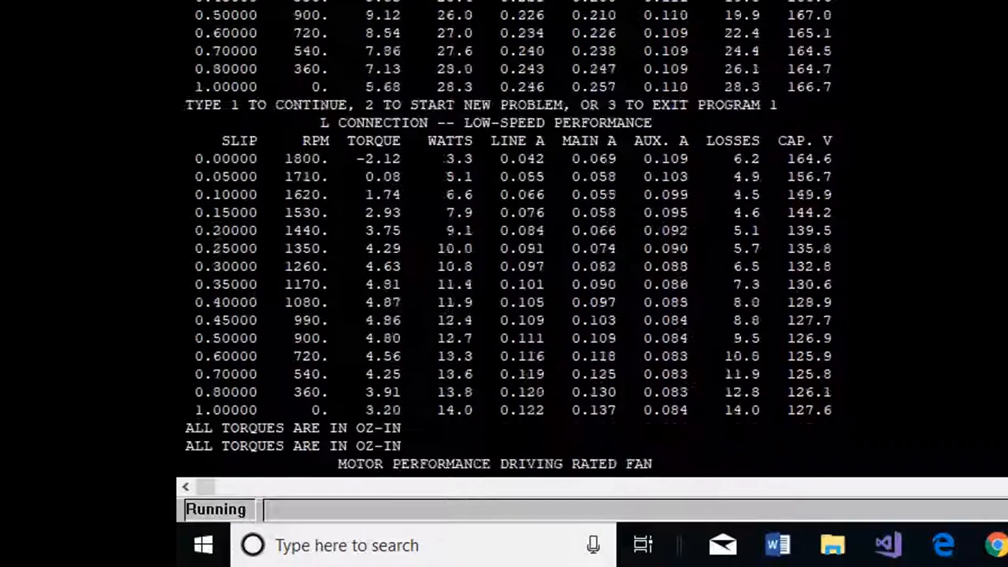
# - Continue to the detailed performance analysis driving the rated fan and page through to its end
pyautogui.write('1')
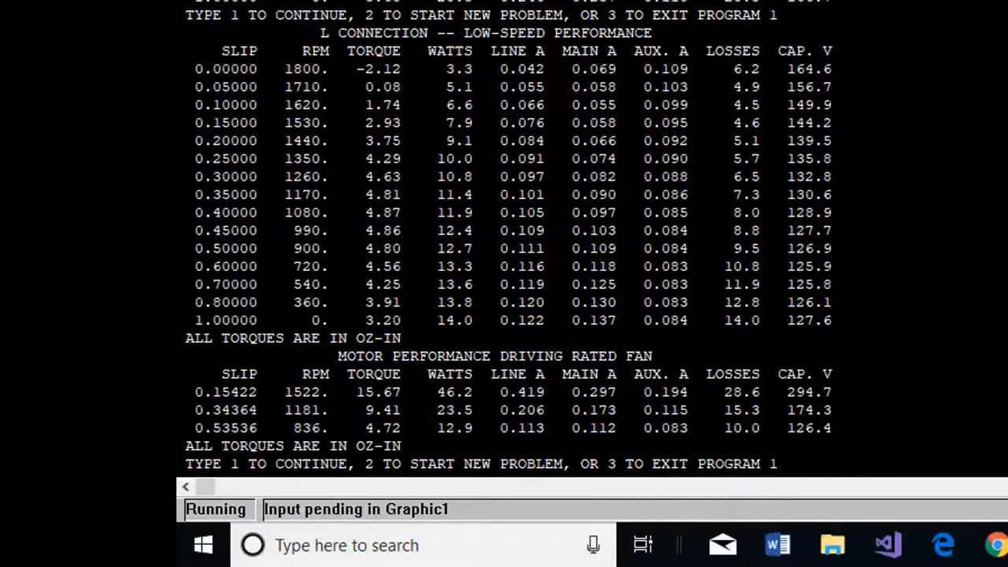
pyautogui.press('Return')
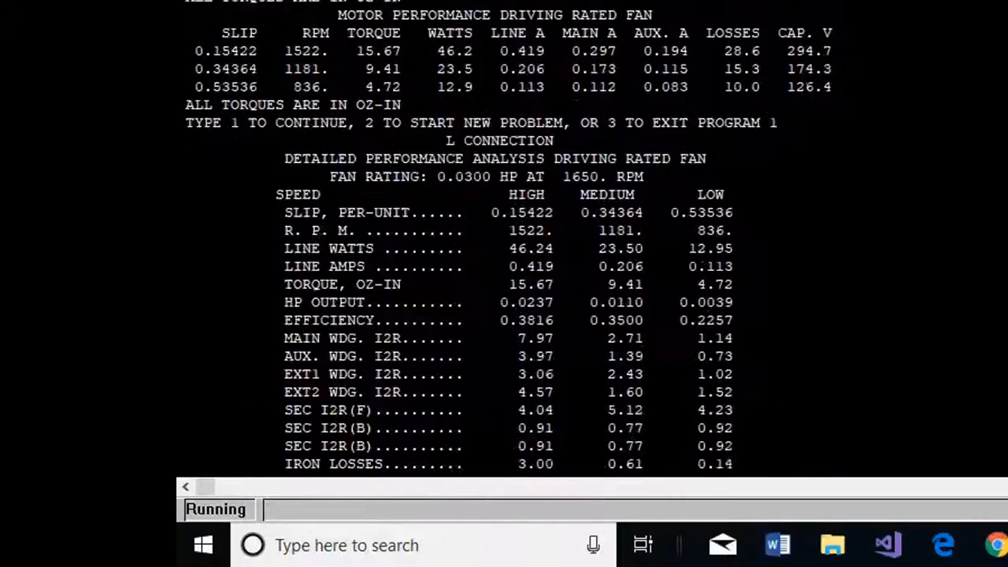
pyautogui.press('Return')
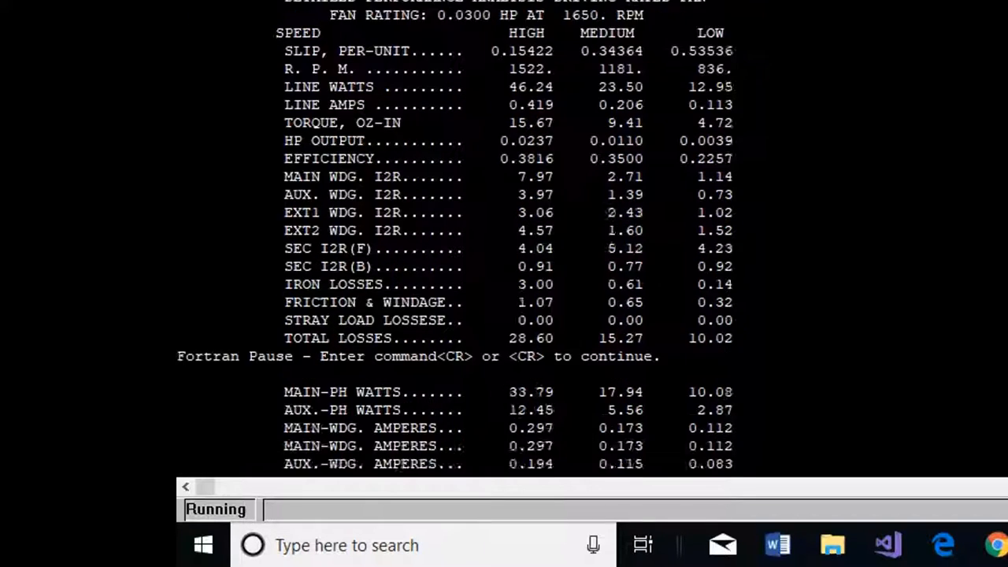
pyautogui.press('Return')
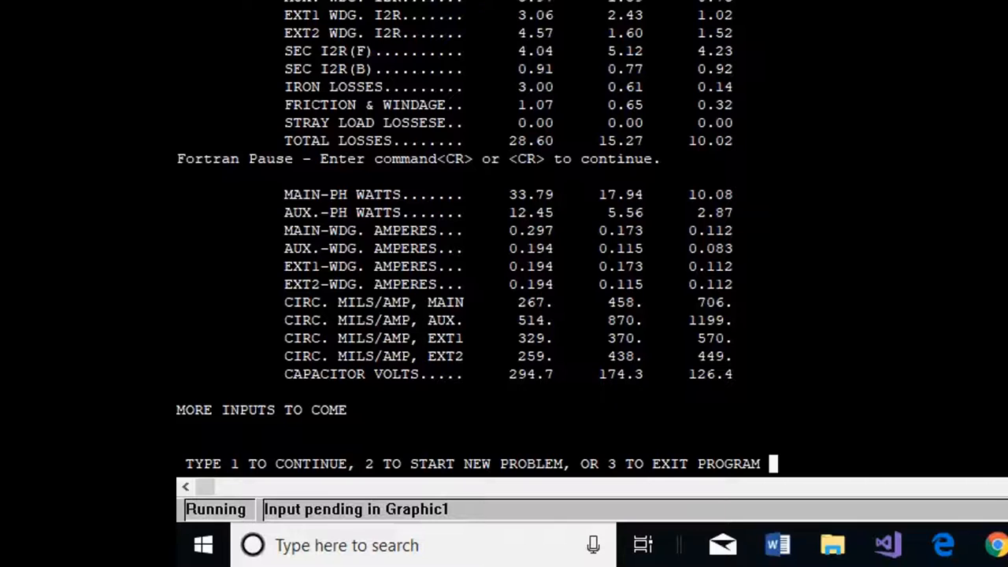
# - Exit the calculation with option 3 and confirm closing the VICA18WIN window
pyautogui.write('3')
pyautogui.press('Return')
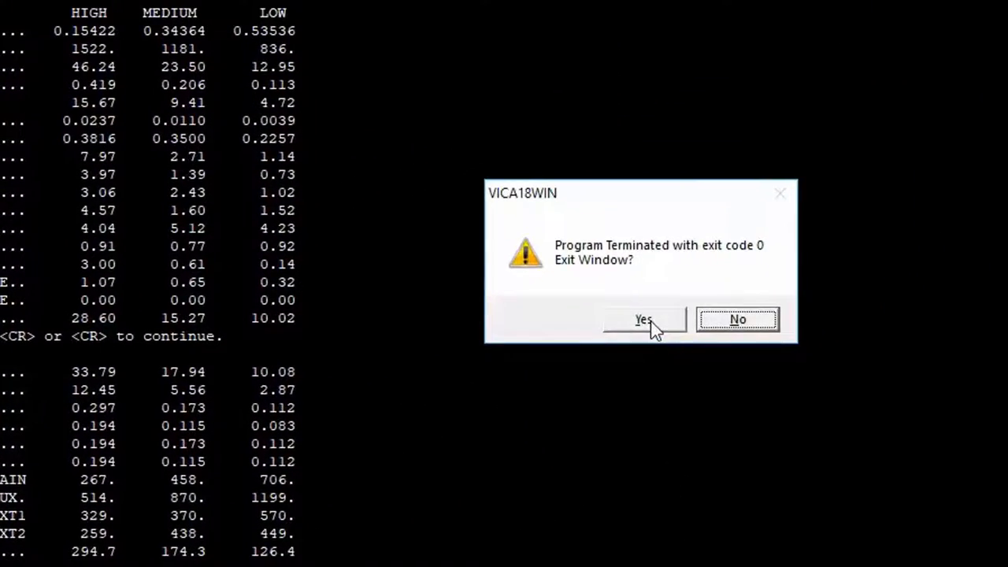
pyautogui.click(651, 320)
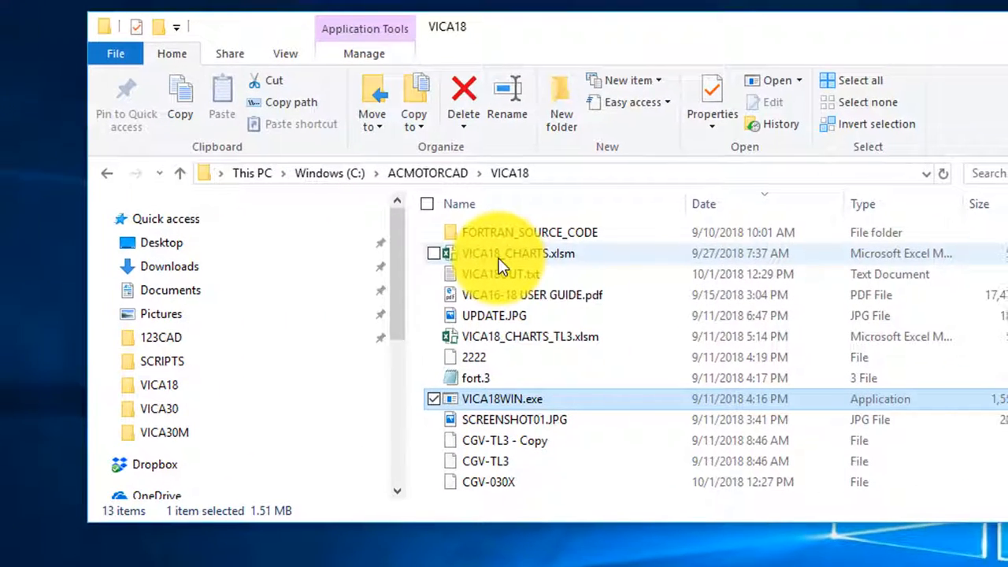
# - Open VICA18OUT.txt from the VICA18 folder, read through the new run's inputs and performance tables, and close it
pyautogui.click(482, 276)
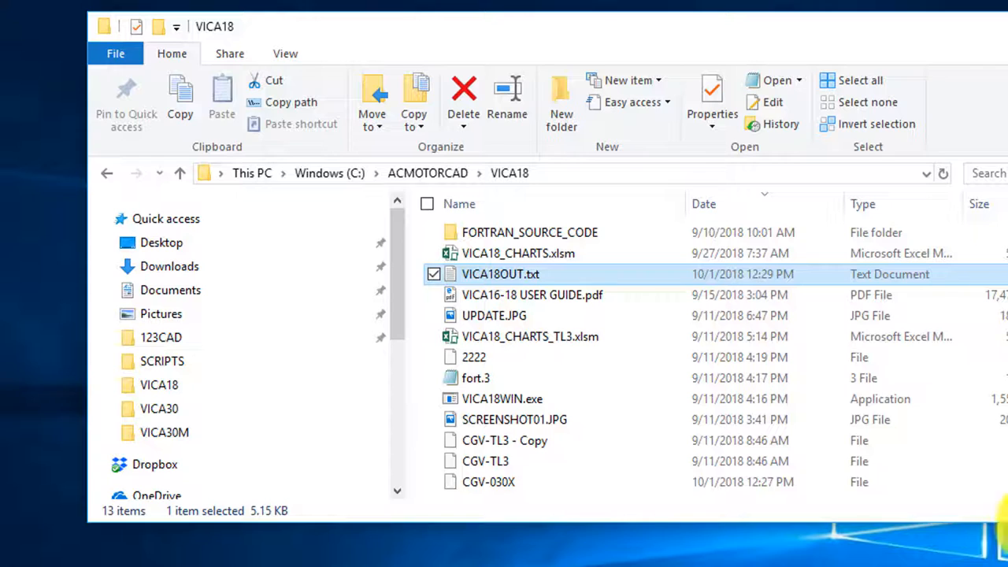
pyautogui.doubleClick(519, 273)
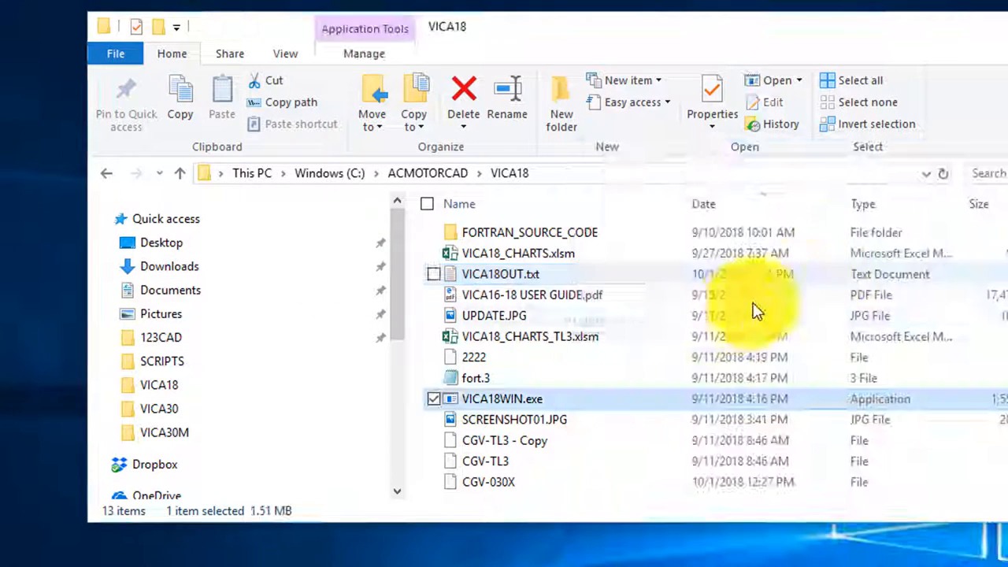
pyautogui.click(501, 282)
pyautogui.doubleClick(500, 282)
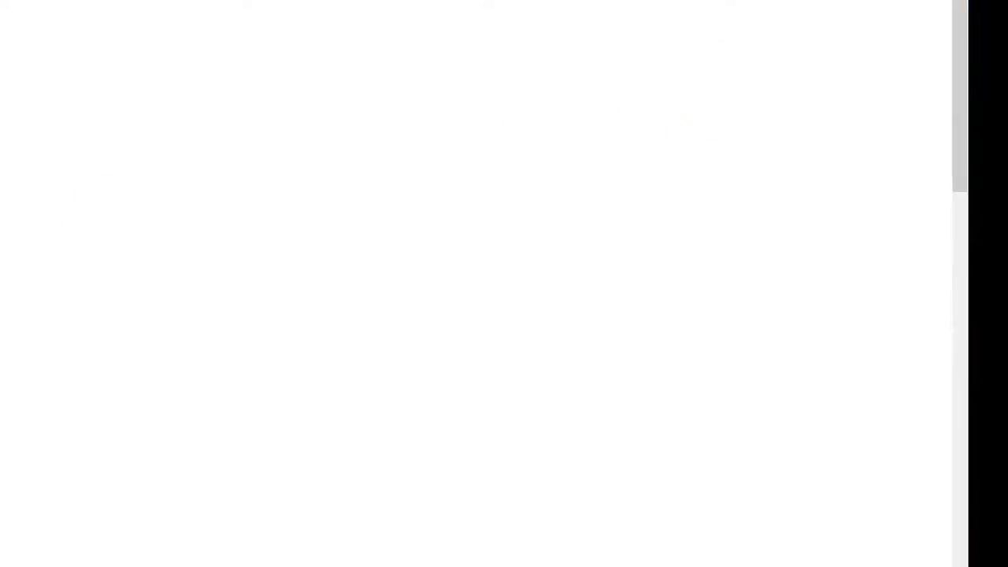
pyautogui.scroll(-19, 476, 284)
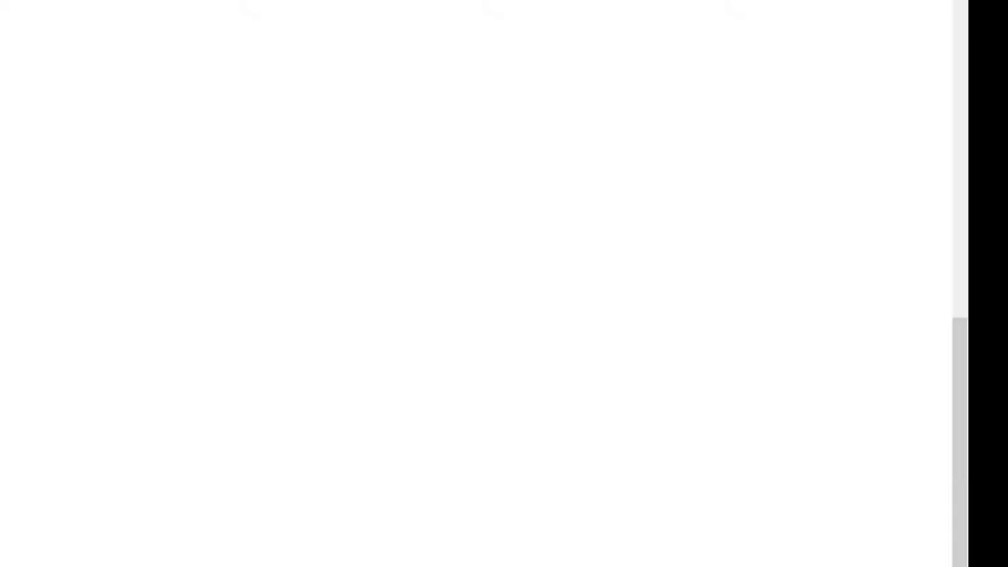
pyautogui.scroll(19, 475, 283)
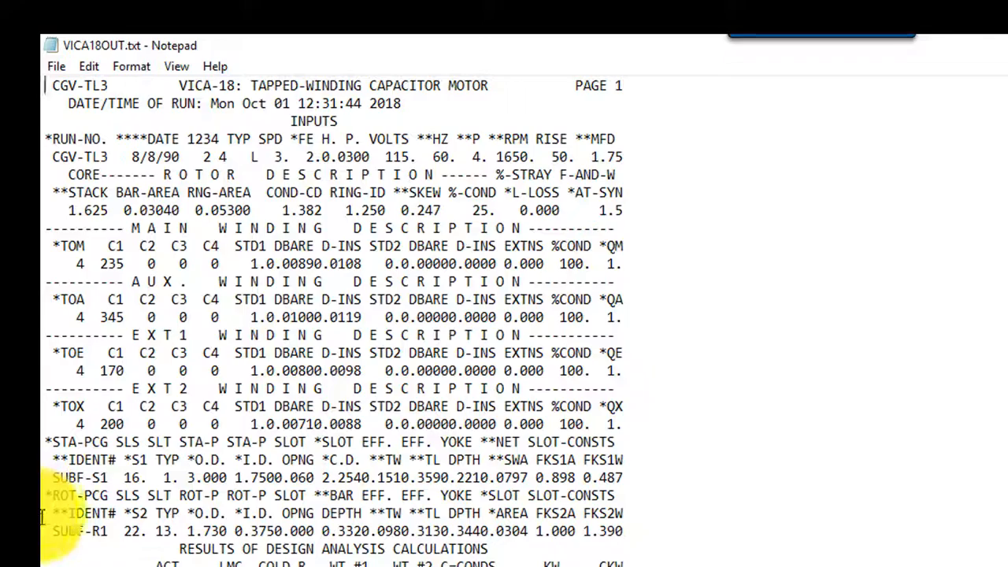
pyautogui.scroll(-20, 31, 368)
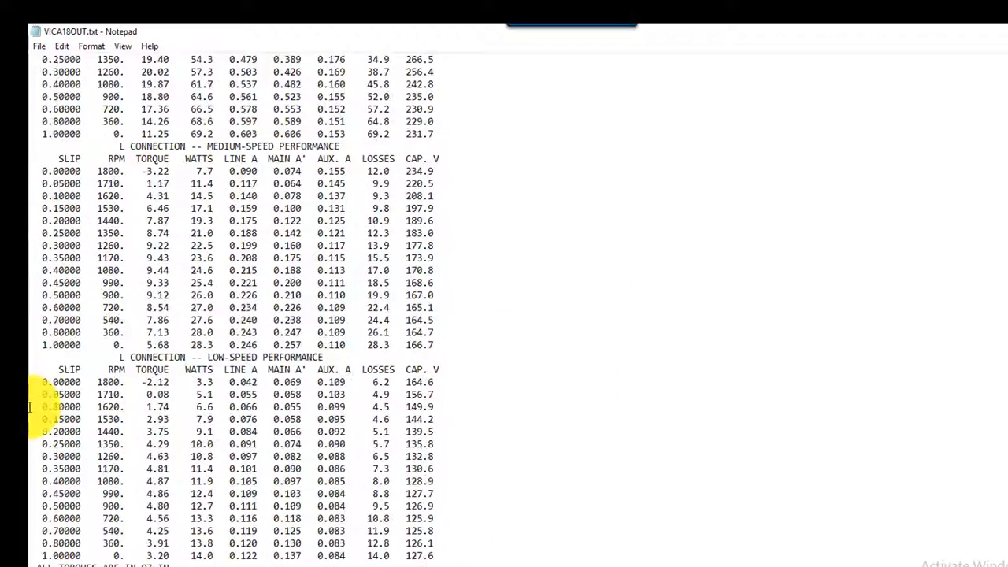
pyautogui.scroll(8, 35, 489)
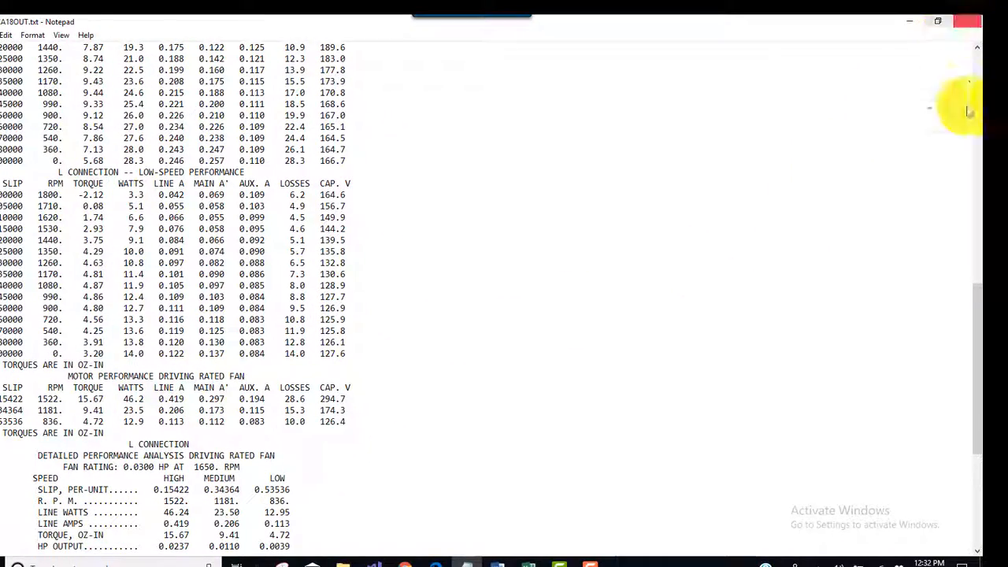
pyautogui.click(964, 24)
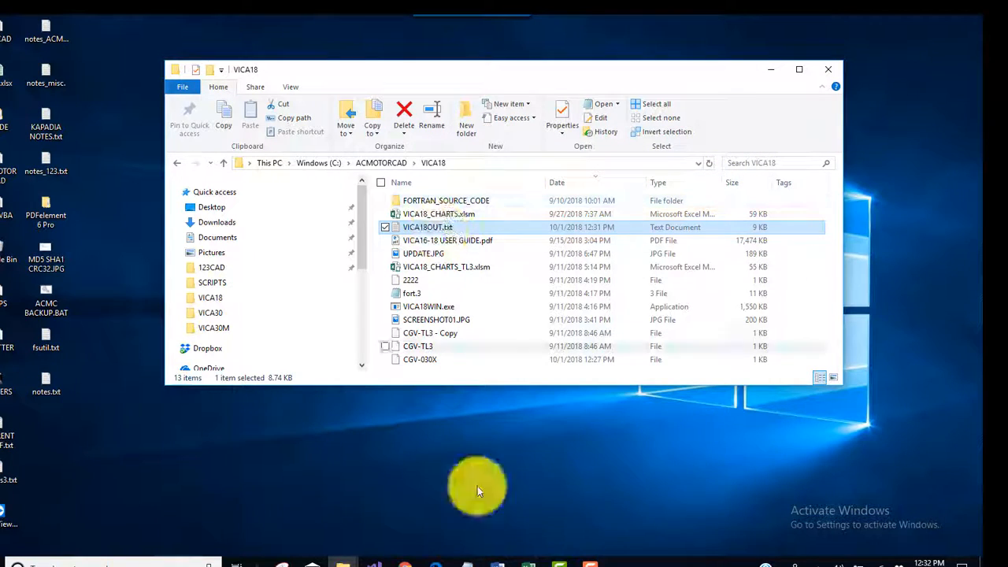
# - Switch to the VICA18_CHARTS.xlsm workbook in Excel and refresh its data and charts from VICA18OUT.txt, keeping the clipboard contents
pyautogui.click(532, 558)
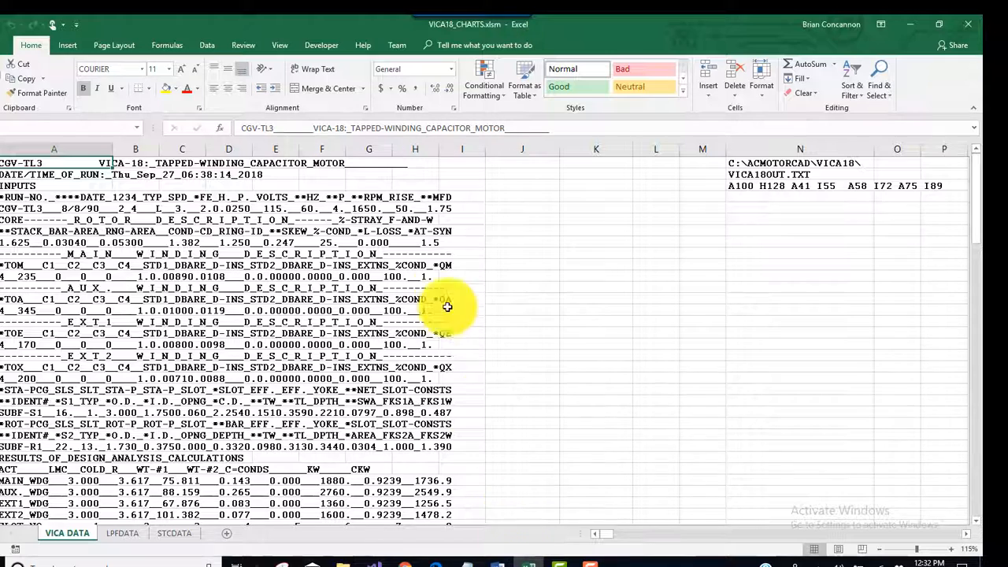
pyautogui.click(511, 228)
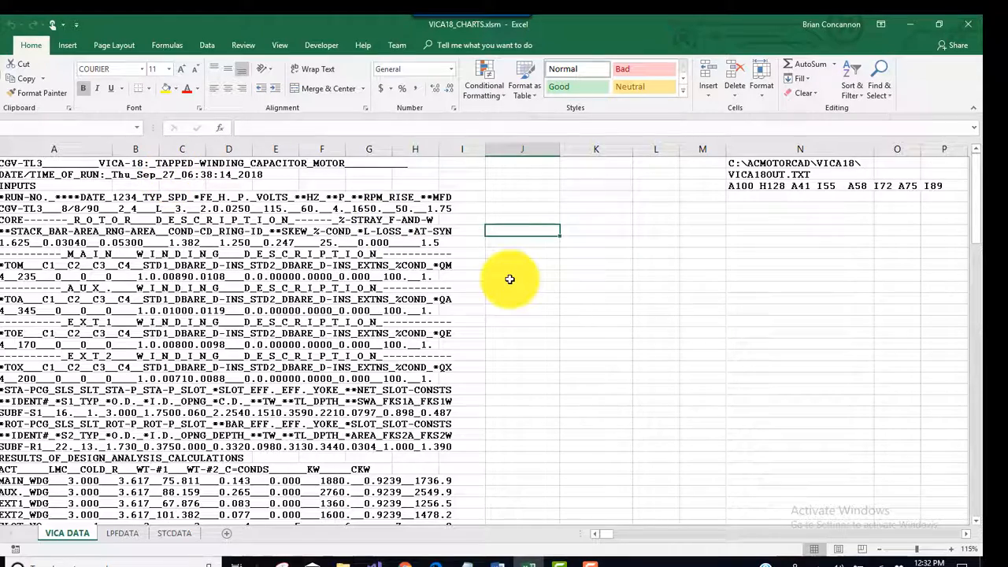
pyautogui.hotkey('ctrl', 'a')
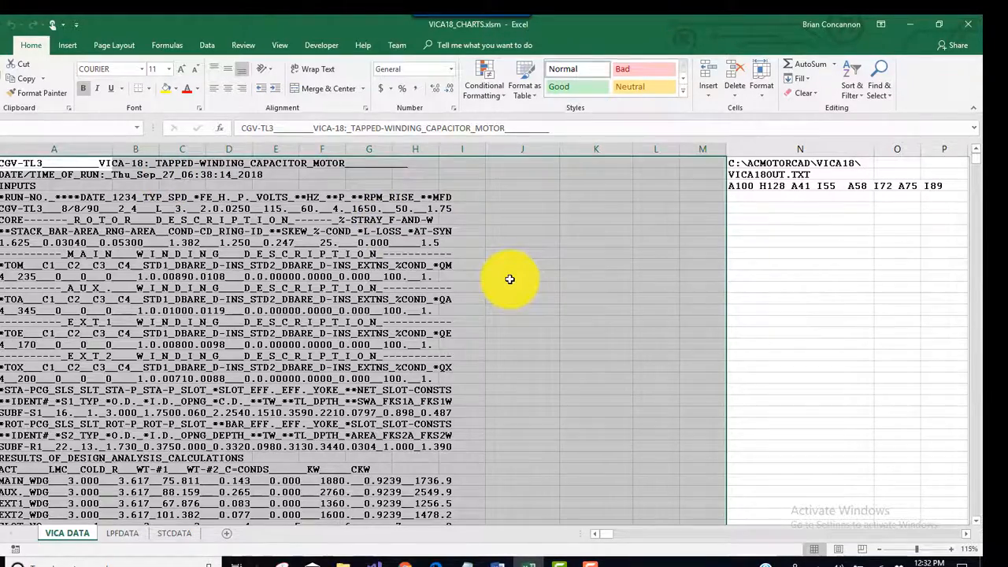
pyautogui.hotkey('ctrl', 'w')
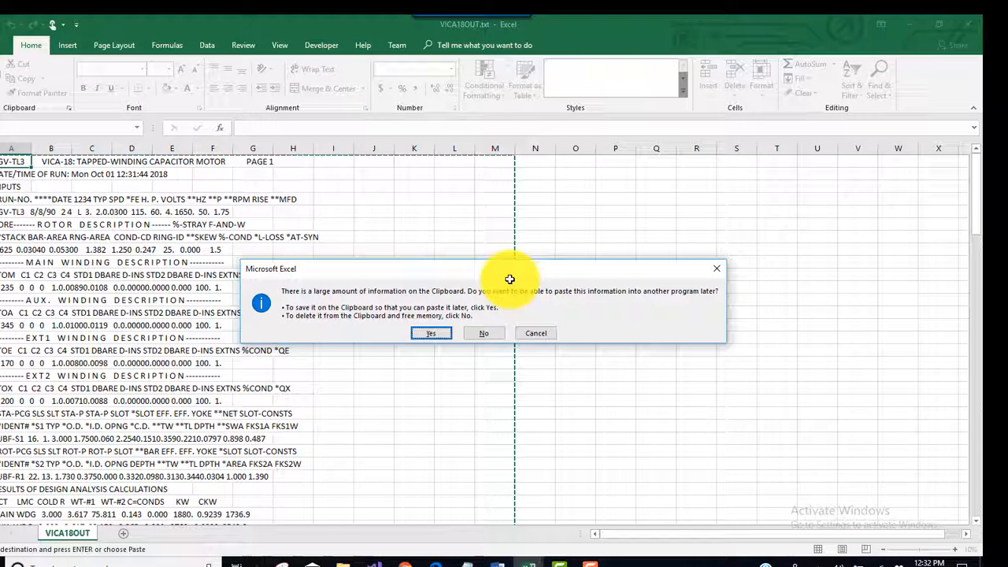
pyautogui.click(432, 333)
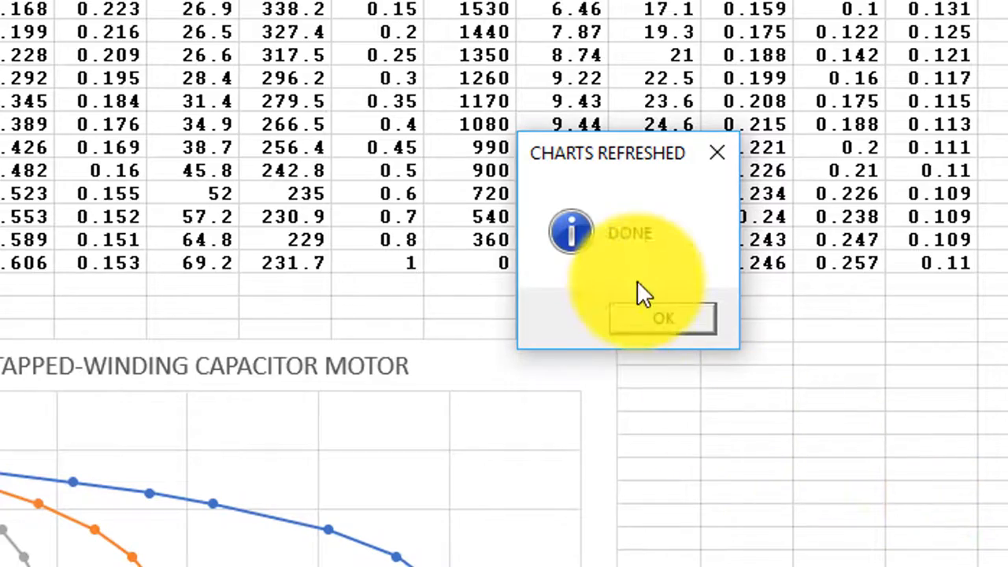
pyautogui.click(651, 319)
# - Examine the RPM versus torque chart on the STCDATA sheet and the performance table and slip chart on LPFDATA
pyautogui.scroll(-5, 837, 418)
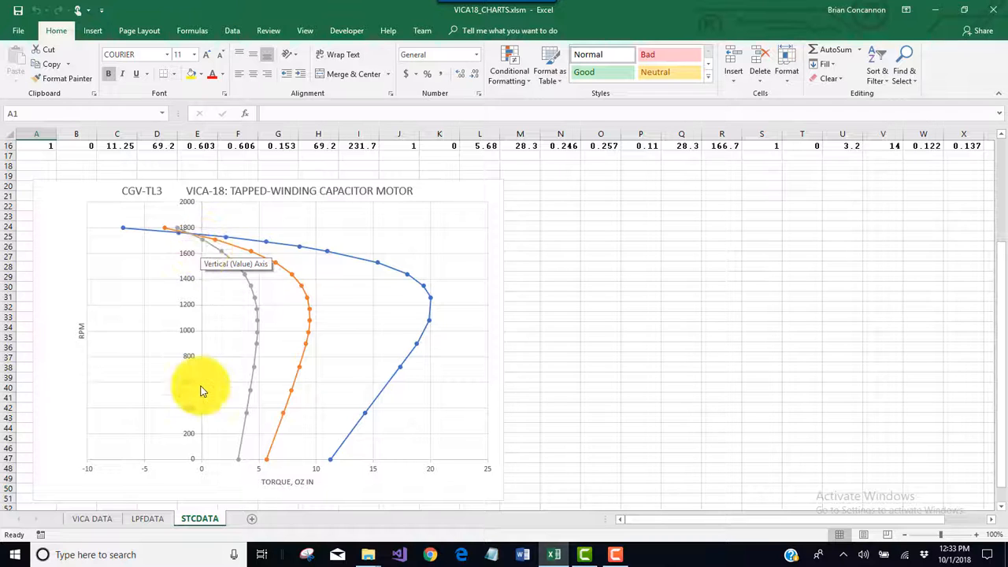
pyautogui.click(146, 519)
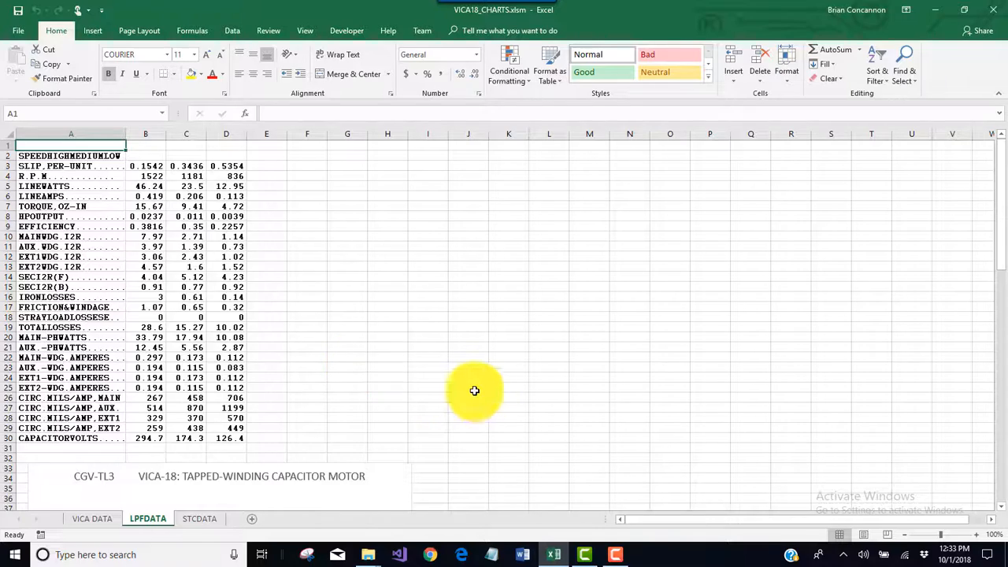
pyautogui.scroll(-8, 475, 391)
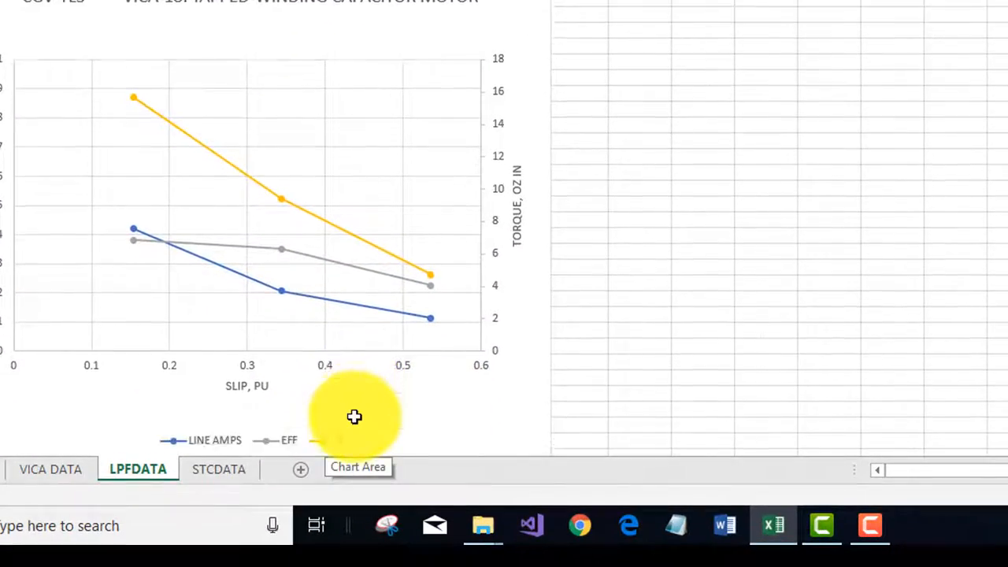
pyautogui.scroll(-1, 354, 416)
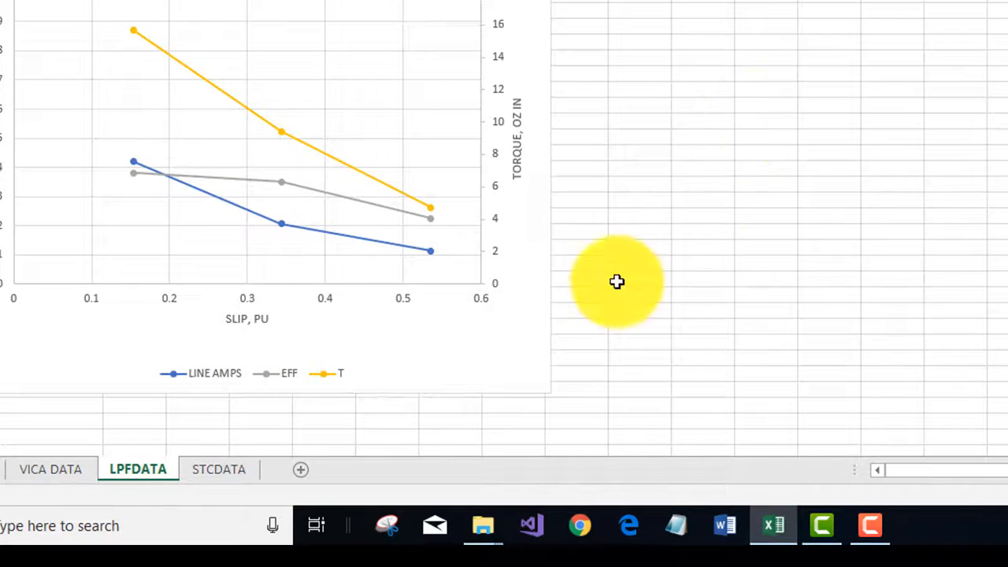
# - Review the imported inputs, design analysis results and L connection performance tables on the VICA DATA sheet
pyautogui.click(36, 472)
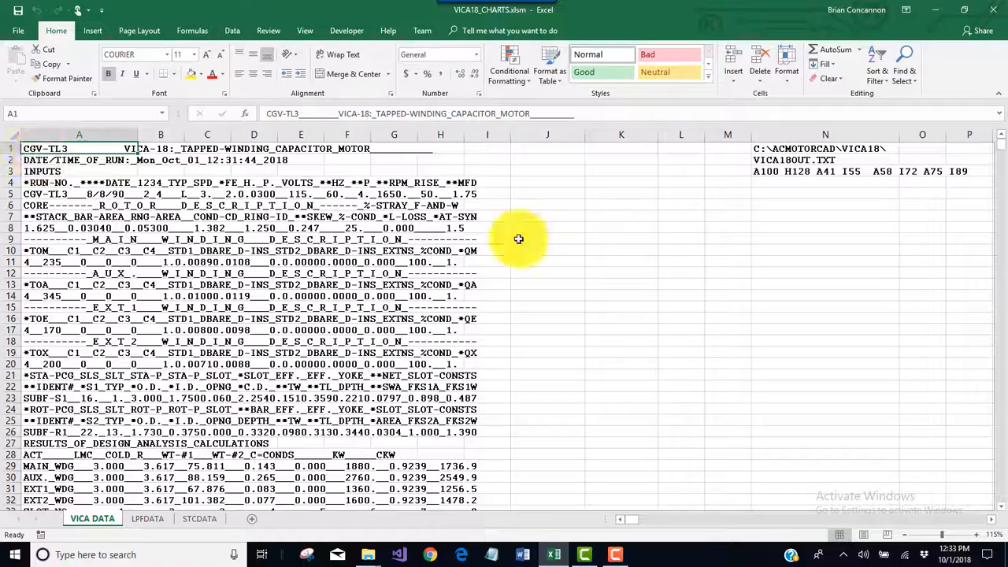
pyautogui.scroll(-8, 775, 430)
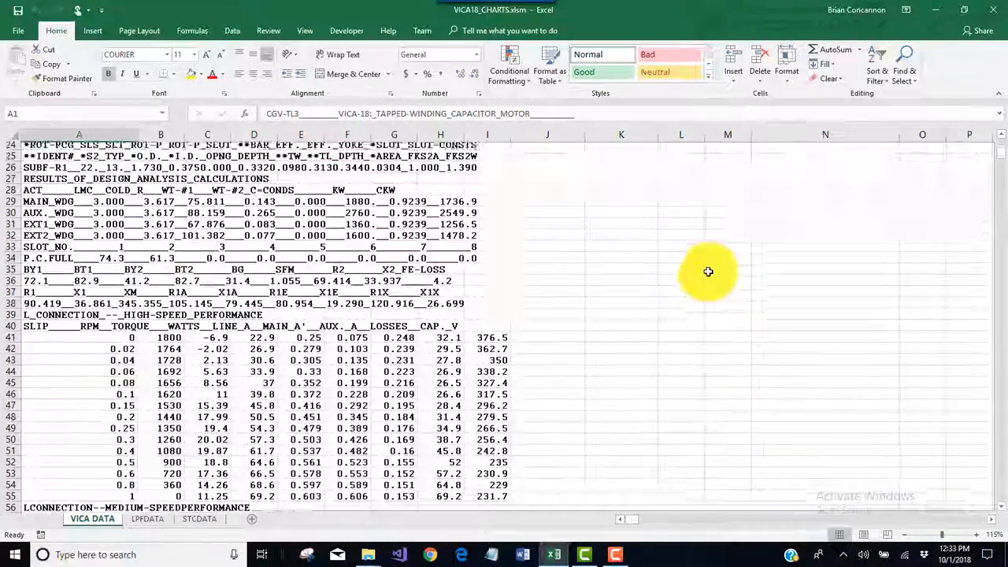
pyautogui.scroll(5, 708, 272)
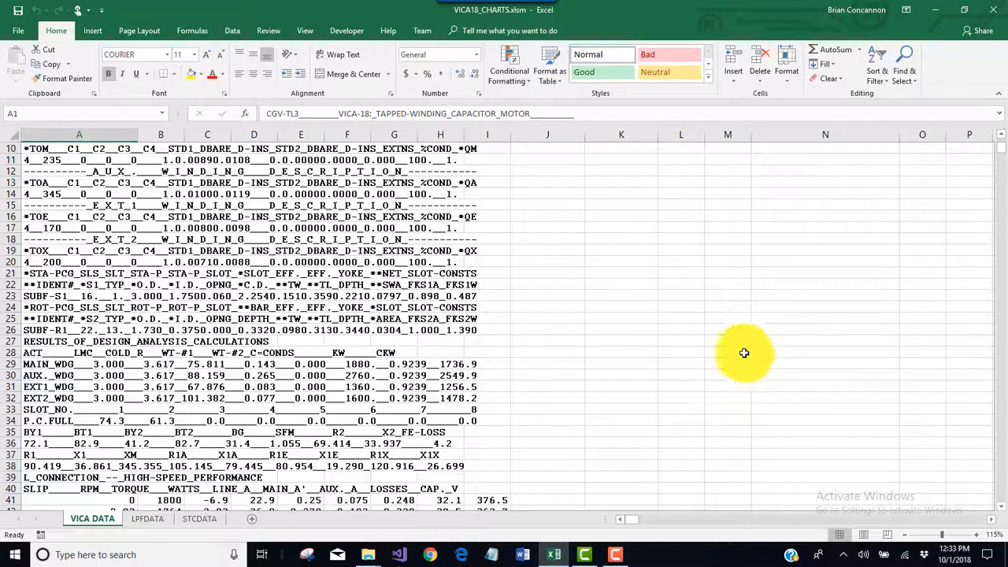
pyautogui.scroll(-5, 561, 354)
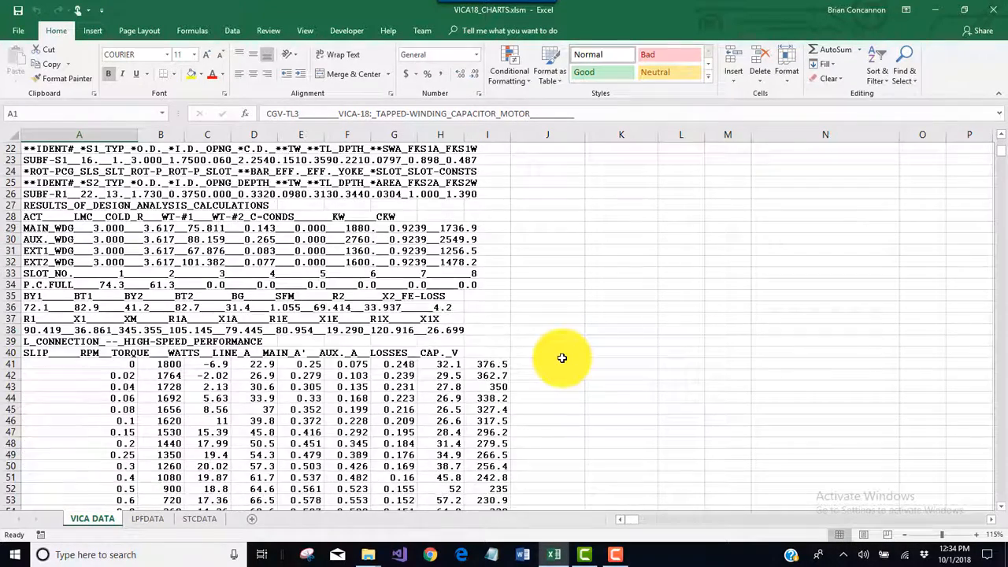
pyautogui.scroll(6, 579, 341)
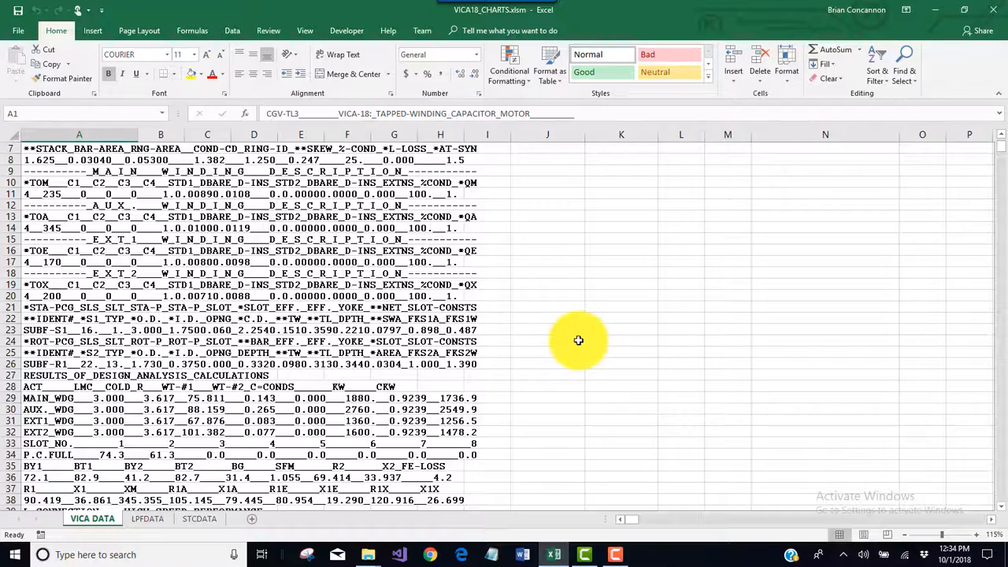
pyautogui.scroll(-10, 578, 339)
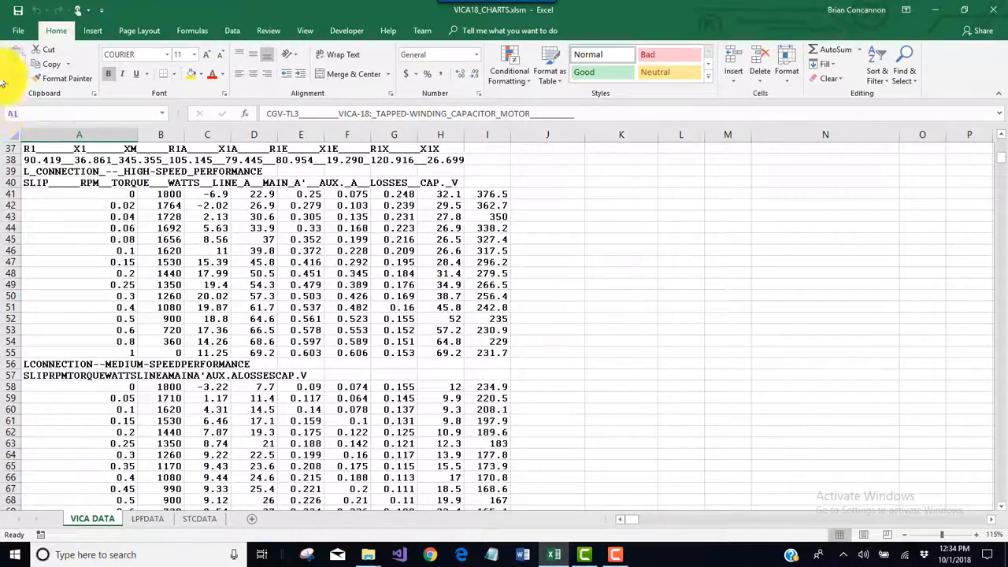
# - Save the workbook under the new name VICA18_CHARTS 030 in the VICA18 folder as a macro-enabled workbook
pyautogui.click(14, 30)
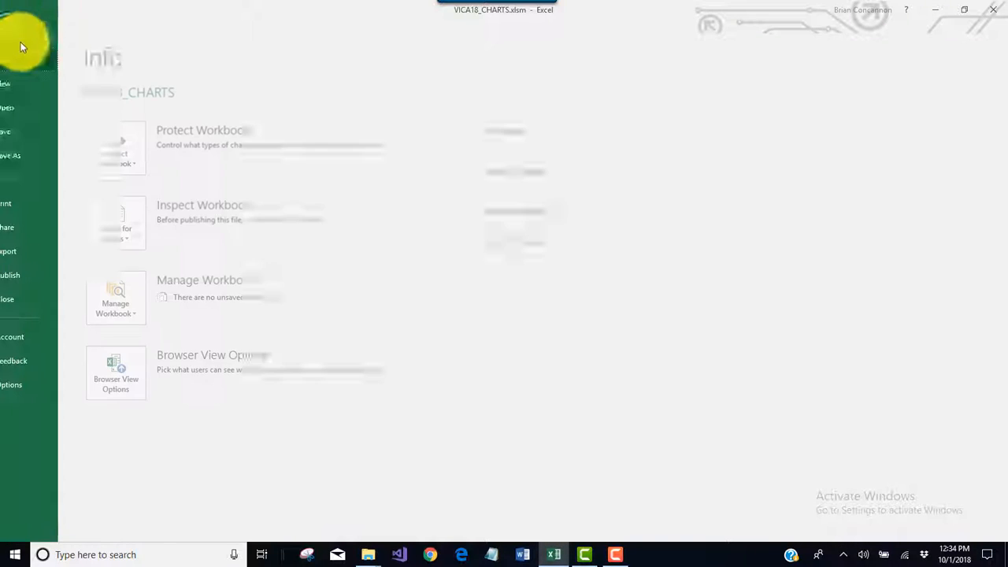
pyautogui.click(31, 158)
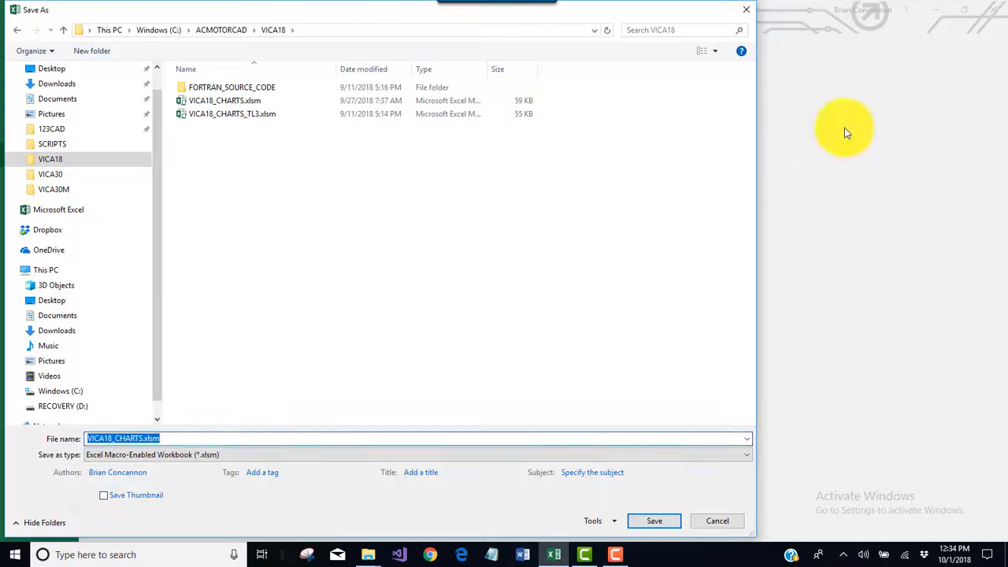
pyautogui.press('Right')
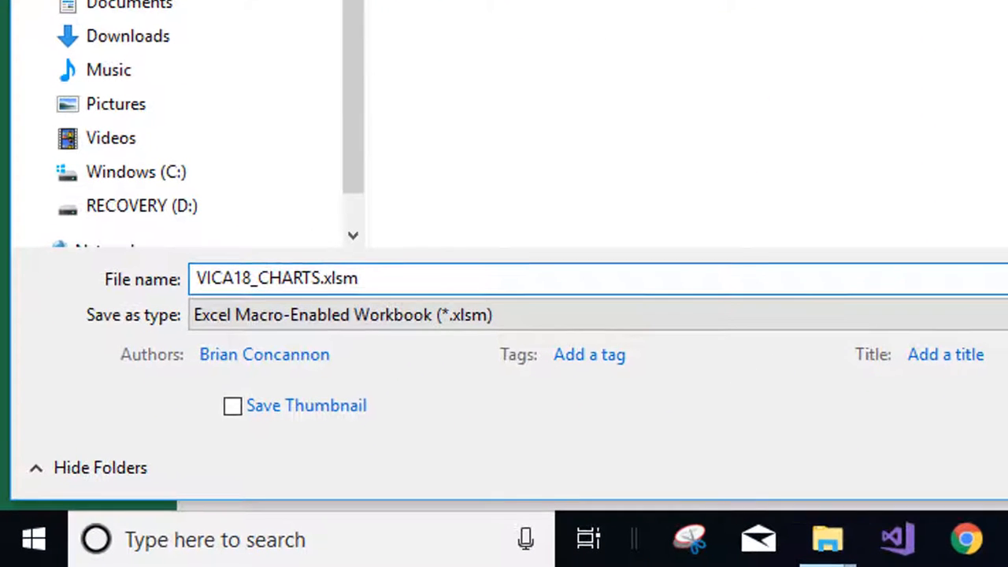
pyautogui.press('BackSpace')
pyautogui.press('BackSpace')
pyautogui.press('BackSpace')
pyautogui.press('BackSpace')
pyautogui.press('BackSpace')
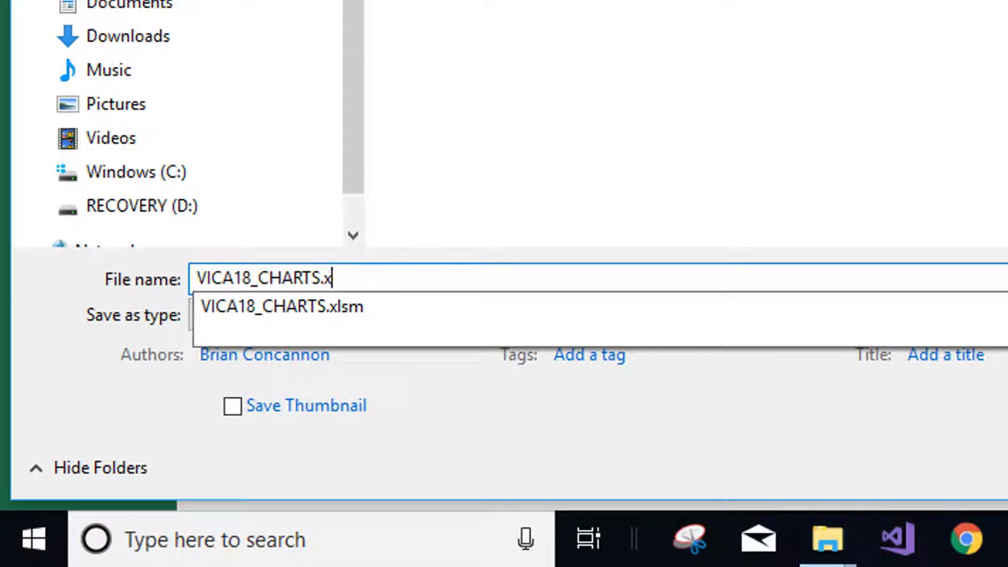
pyautogui.write('0')
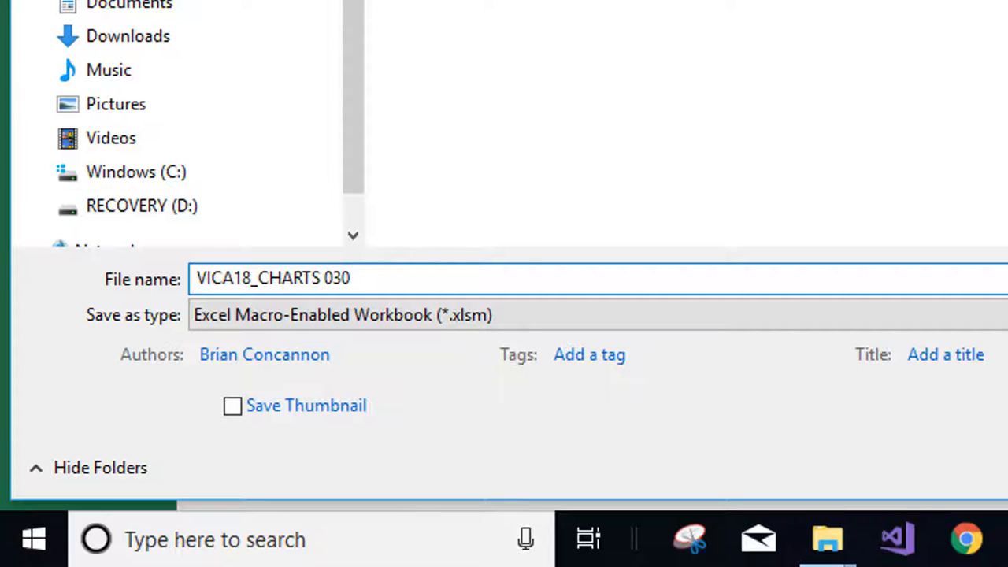
pyautogui.write('30')
pyautogui.press('Return')
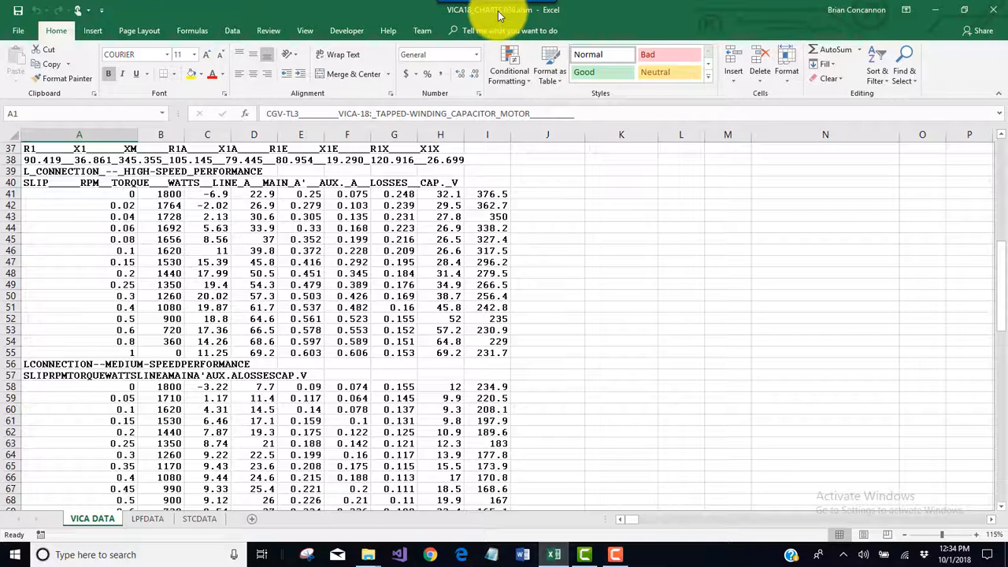
# - Close the workbook and enlarge the VICA18 folder window downward to show all its files
pyautogui.click(994, 9)
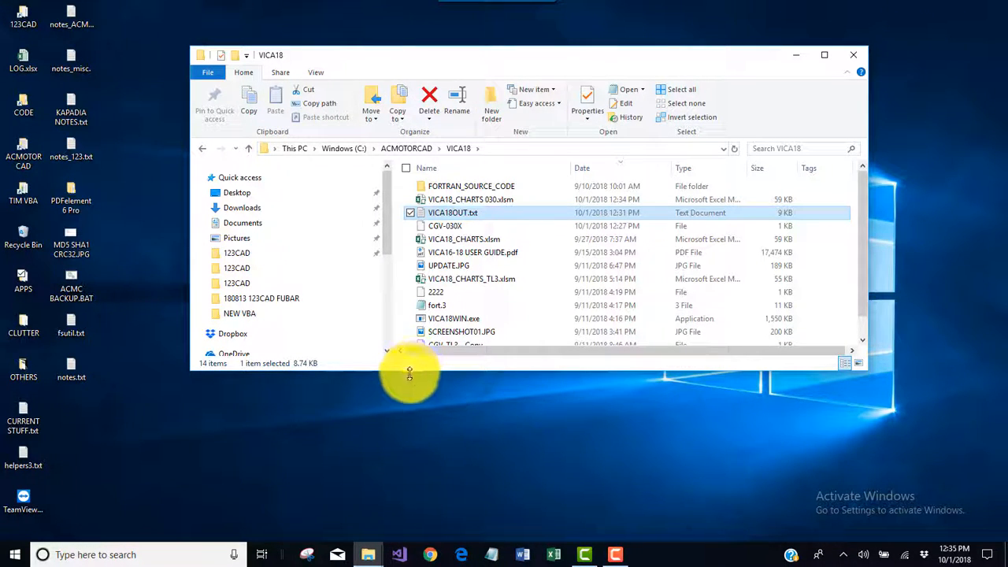
pyautogui.moveTo(411, 370); pyautogui.dragTo(403, 456)
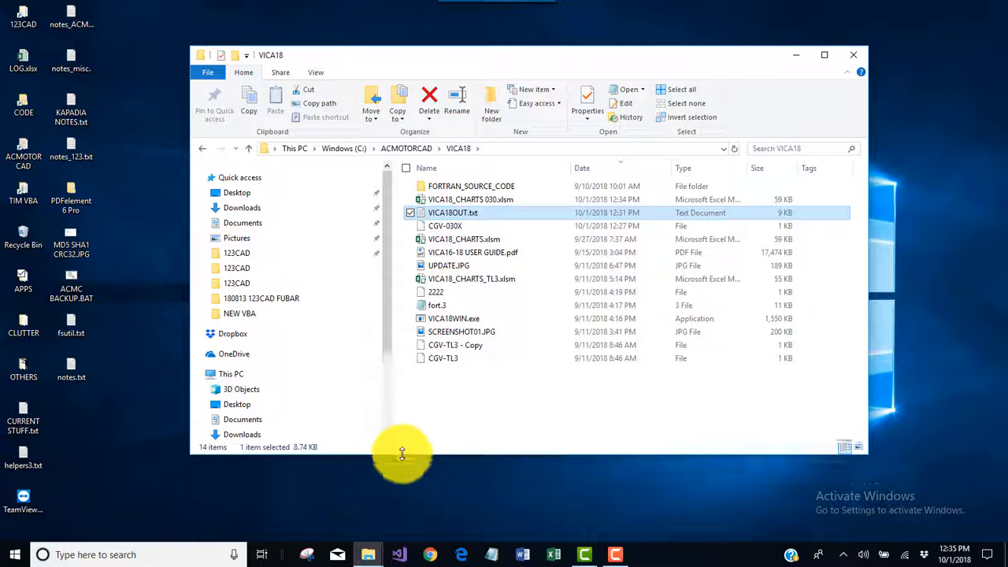